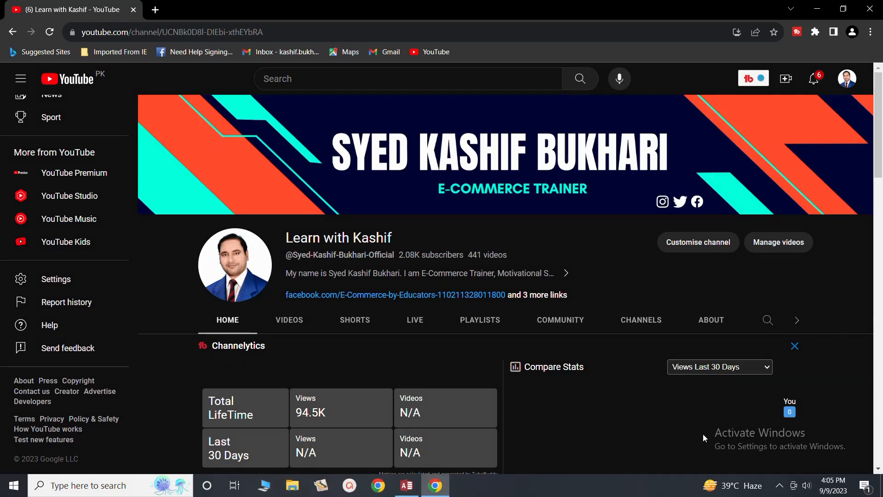
Step: Switch to Access and close the open Marksheet table
click(407, 486)
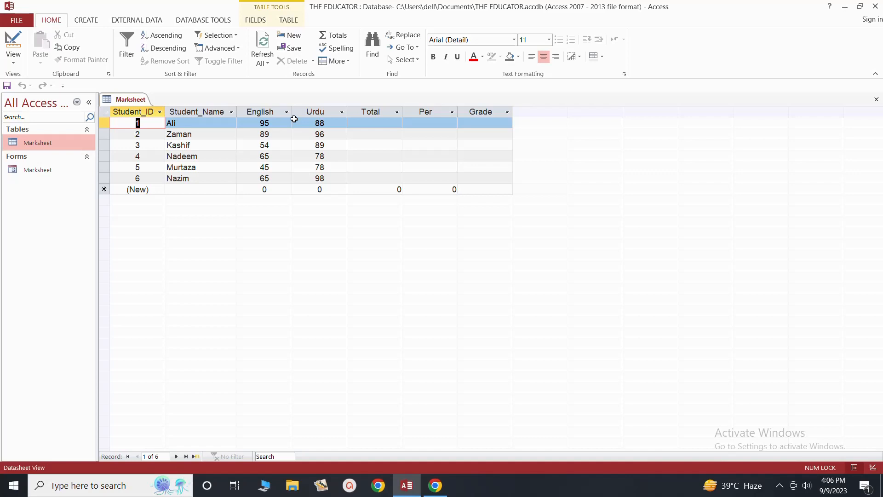
click(876, 99)
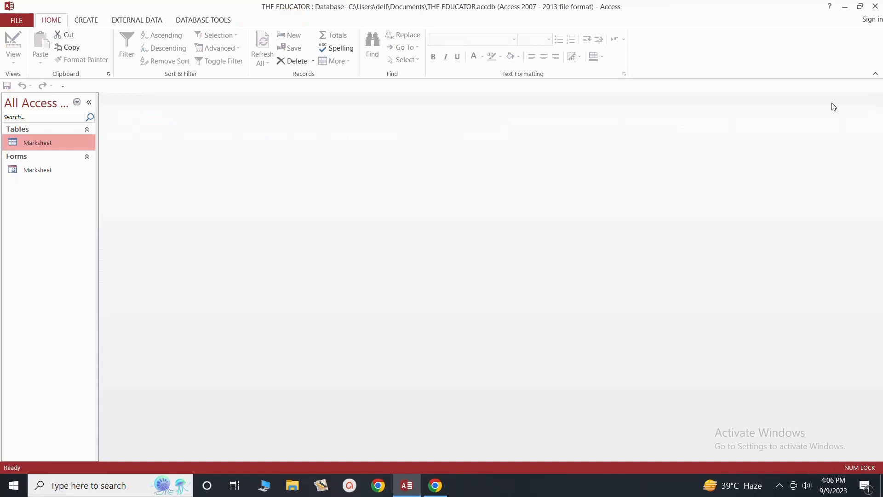
Step: Create a new table in Design View with a Short Text field named Gender
click(87, 21)
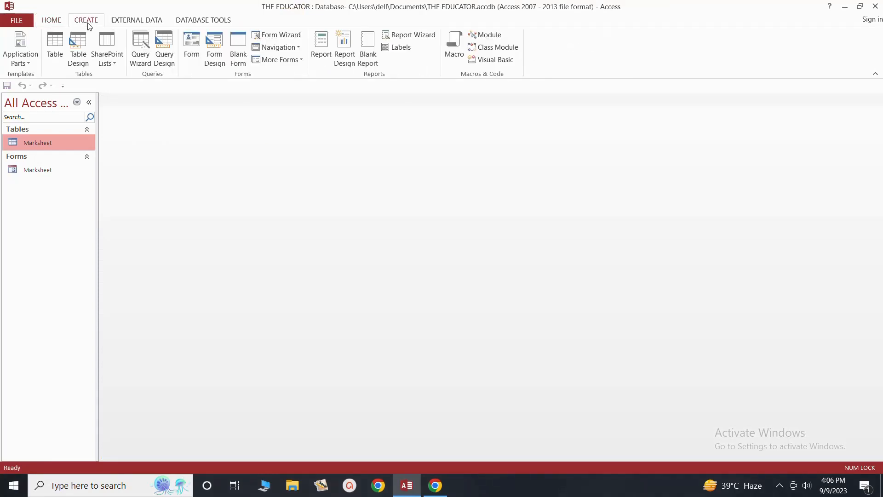
click(78, 48)
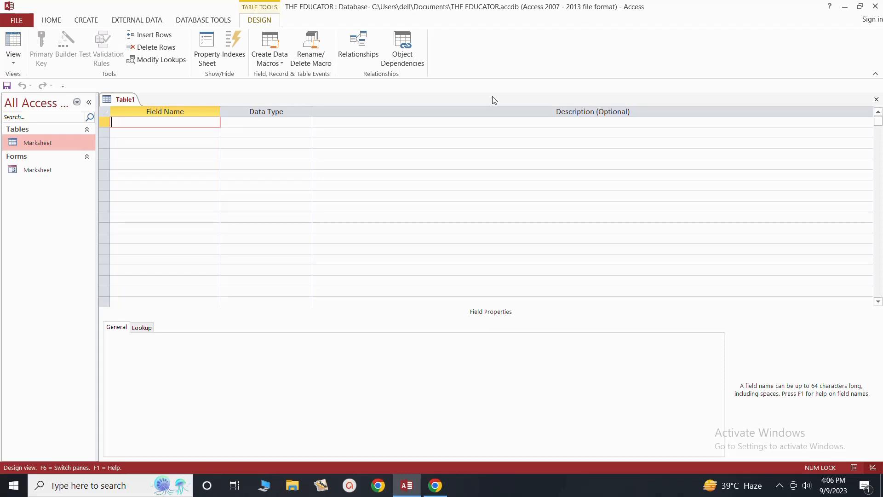
key(Caps_Lock)
text(G)
key(Caps_Lock)
text(ender)
key(Tab)
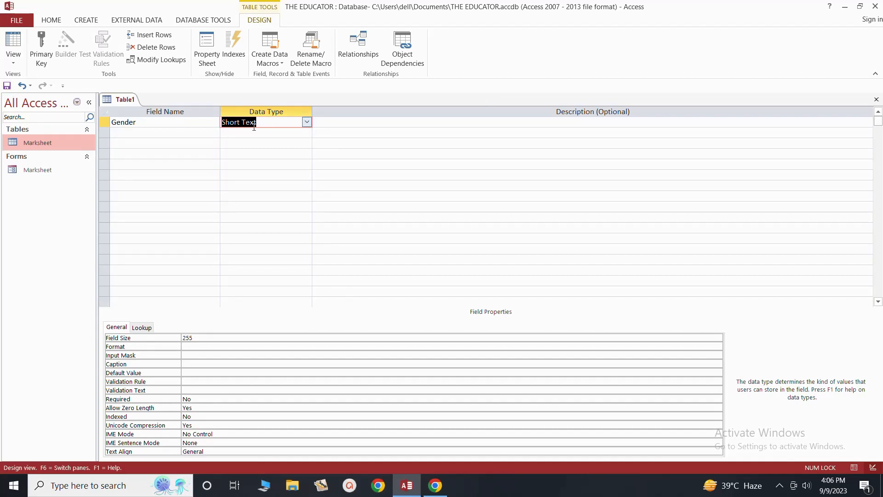
Step: Close the new table design, saving it as Gender without a primary key
click(876, 99)
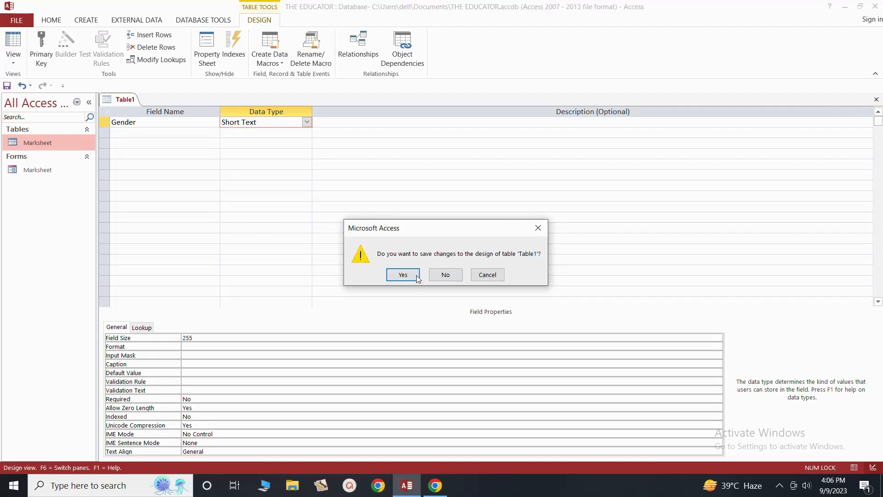
click(403, 275)
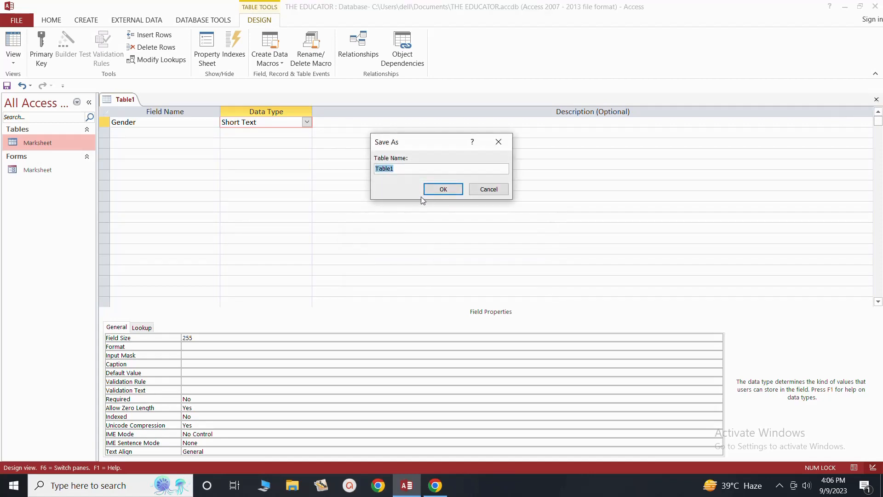
text(Gender)
click(433, 188)
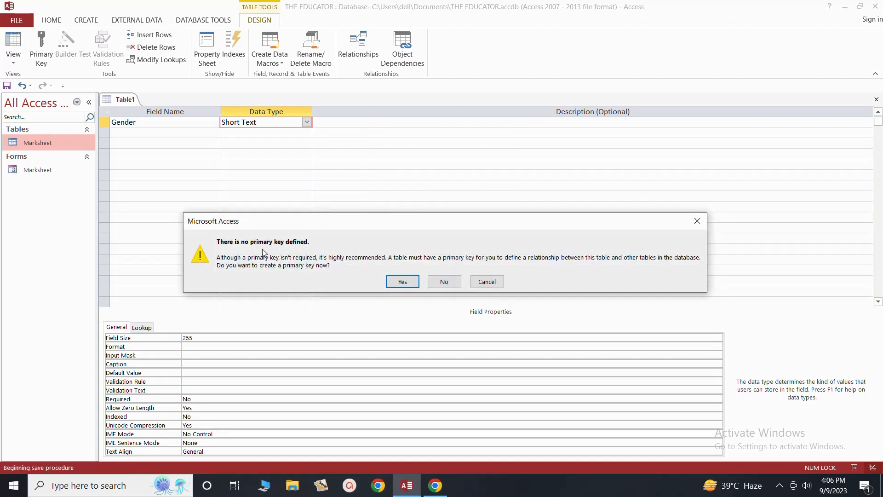
click(443, 282)
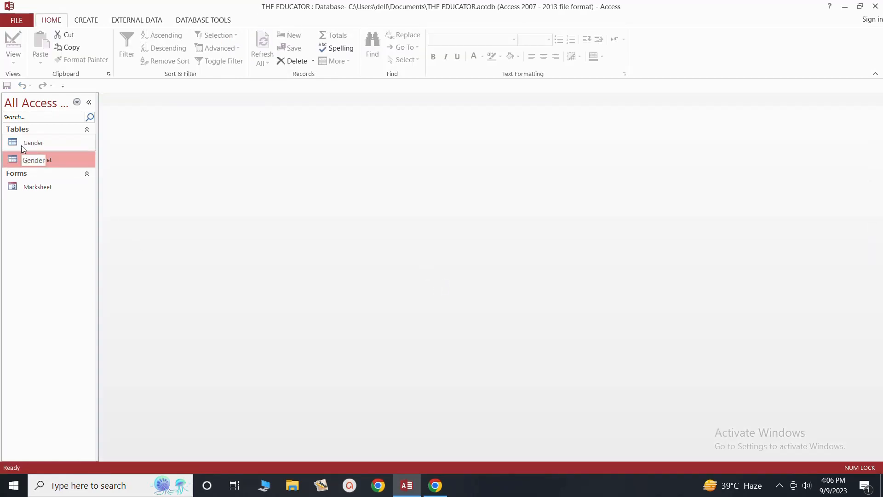
Step: Open the Gender table, enter the records Male and Female, and close it
right_click(37, 144)
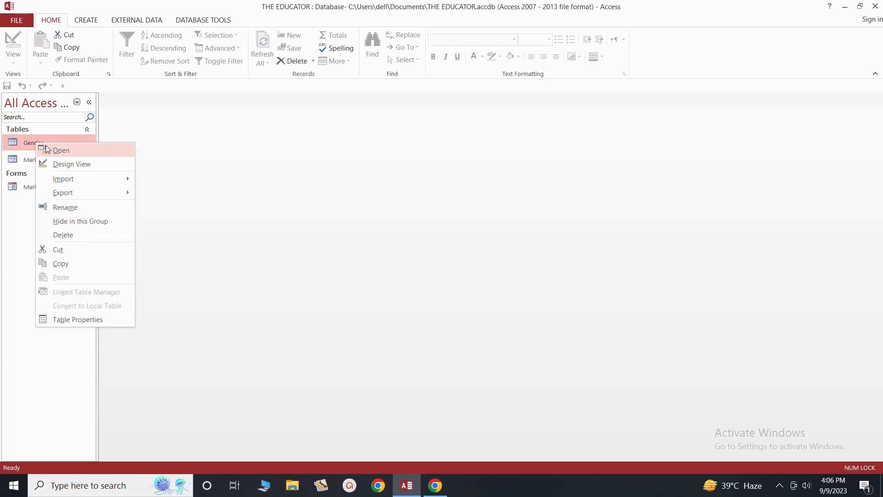
click(52, 151)
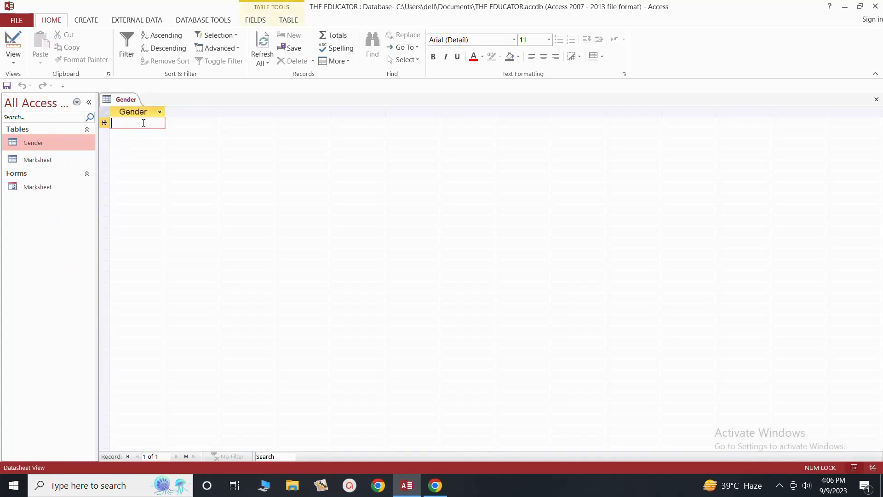
text(Male)
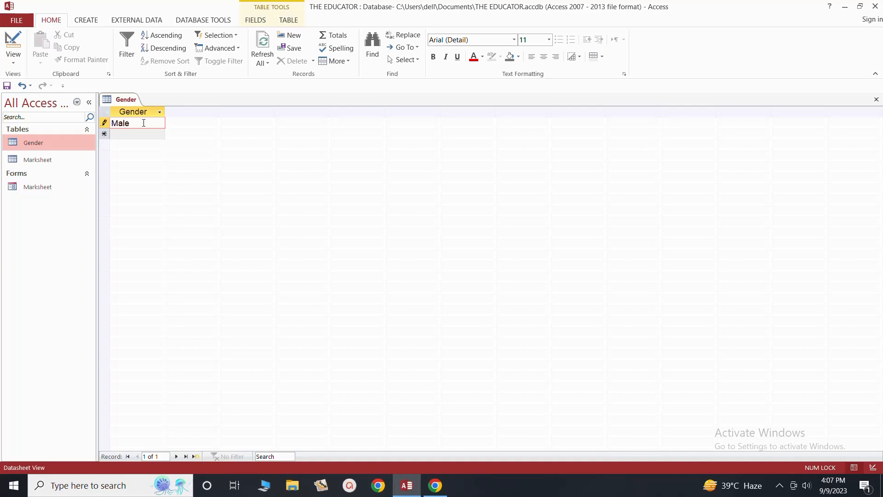
key(Return)
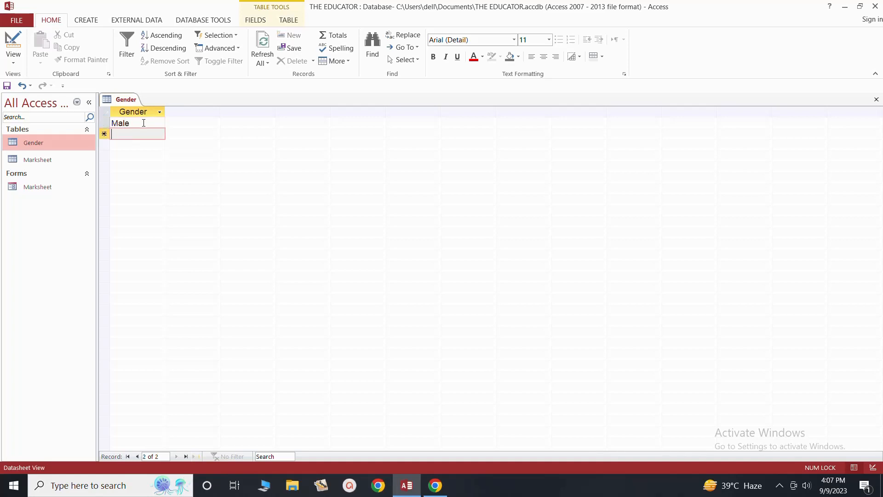
text(Female)
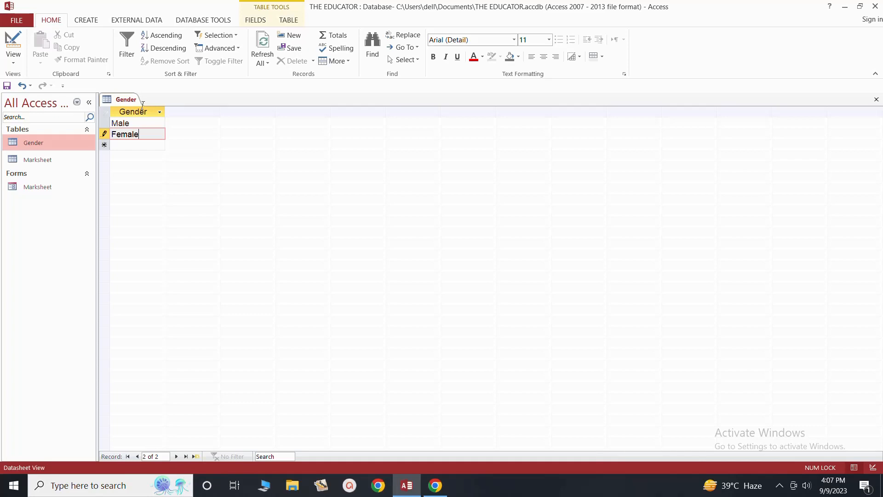
click(876, 99)
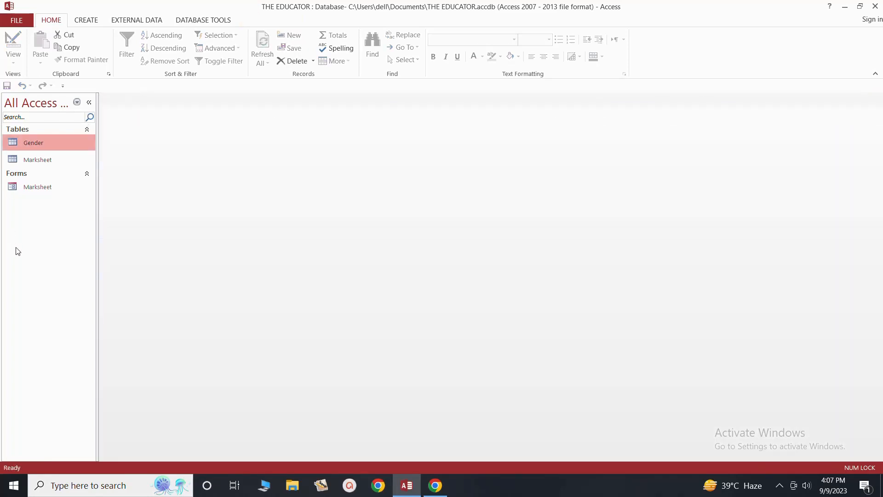
Step: Create another table in Design View with a Number field named Class
click(85, 24)
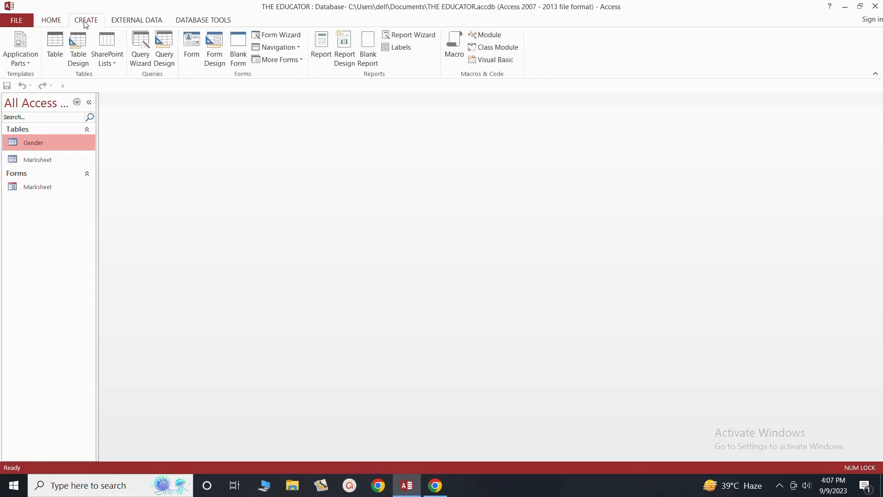
click(78, 48)
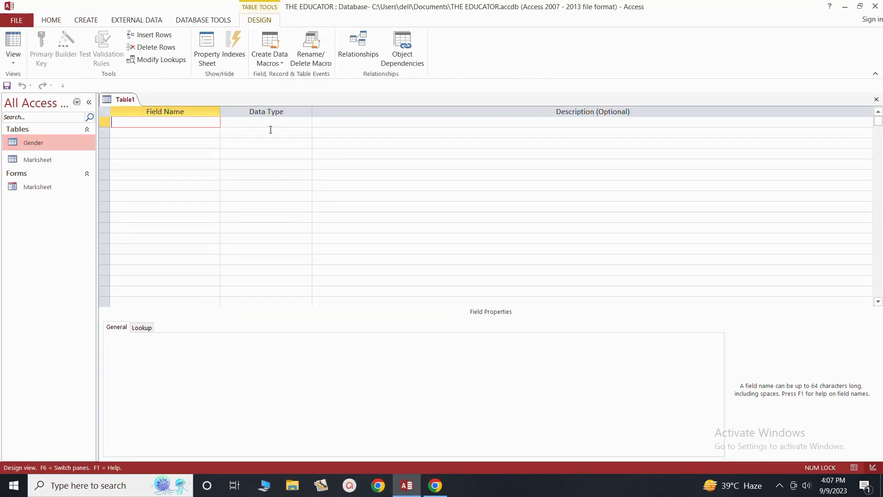
text(Class)
key(Tab)
text(n)
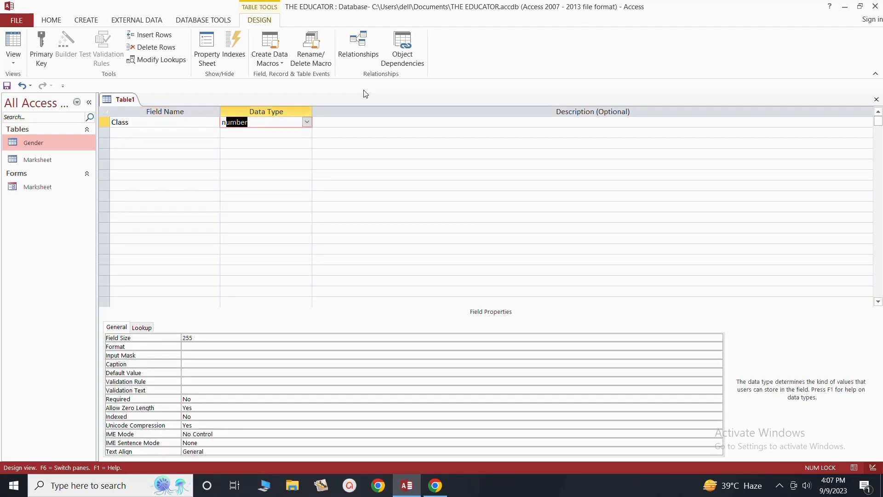
key(Tab)
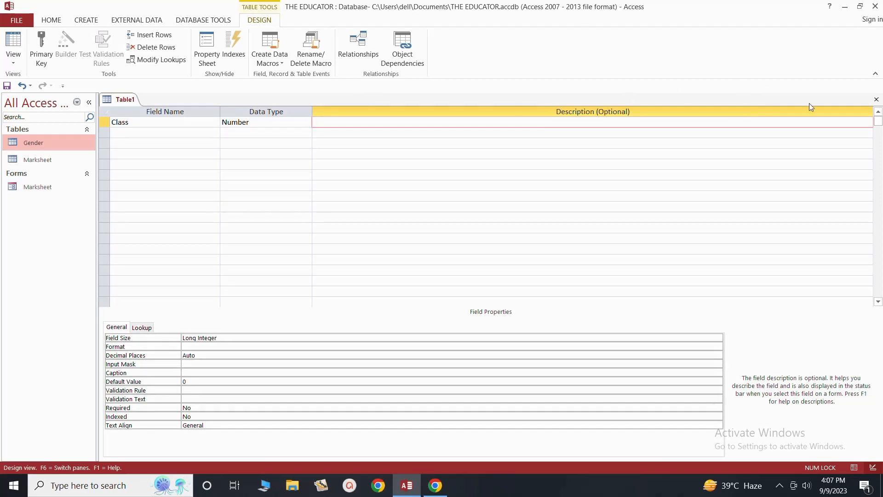
Step: Close the table design, saving it as Class without a primary key
click(875, 100)
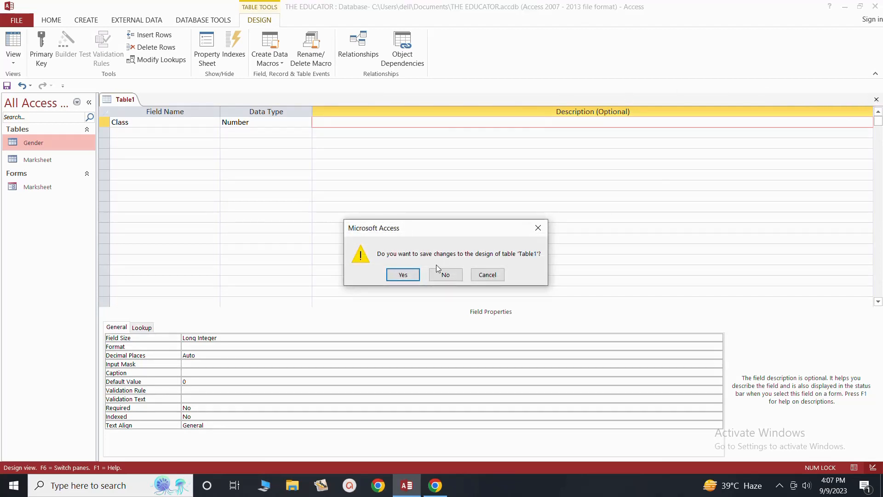
click(403, 275)
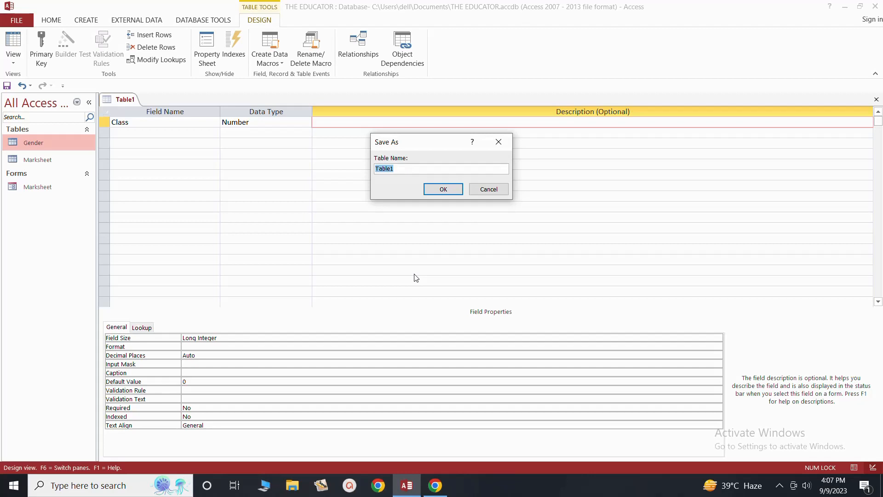
text(Class)
click(444, 190)
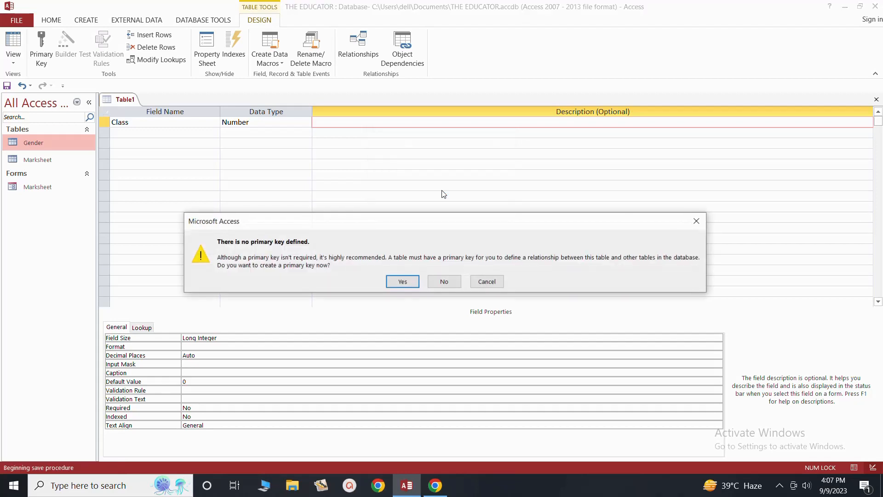
click(441, 282)
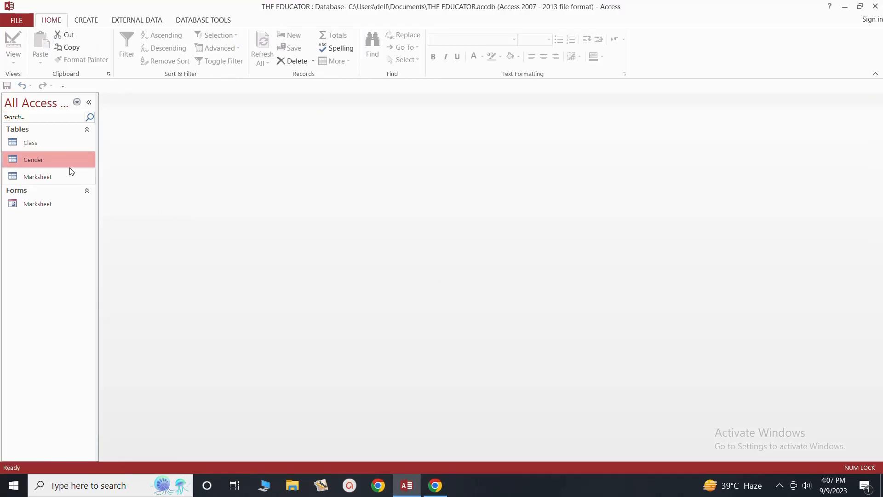
Step: Open the Class table, enter the values 1 through 10 as separate records, and close it
right_click(66, 144)
click(86, 152)
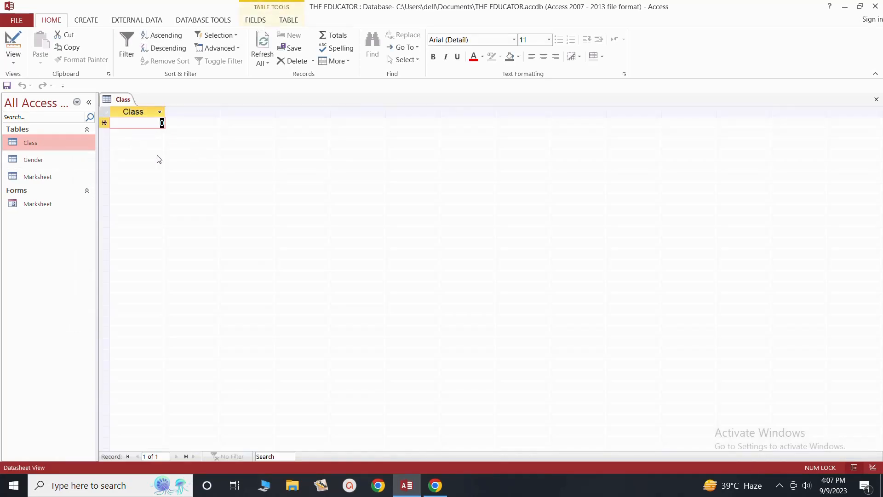
text(1)
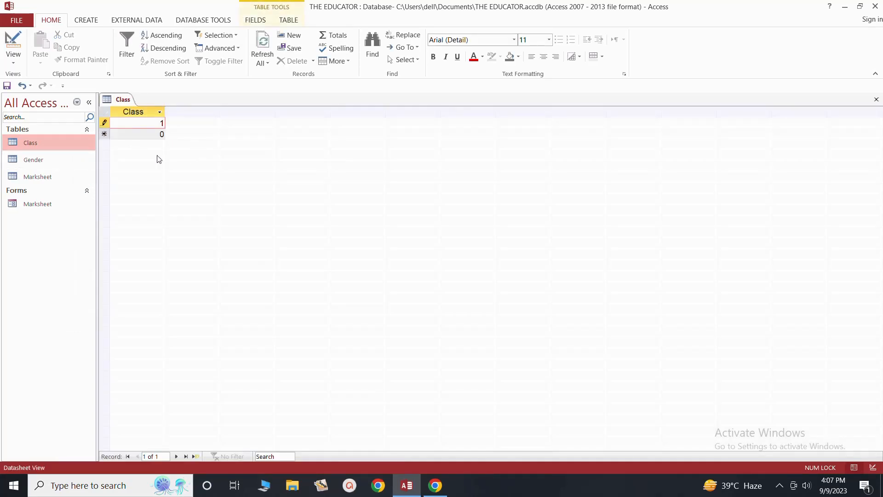
key(Return)
text(2)
key(Return)
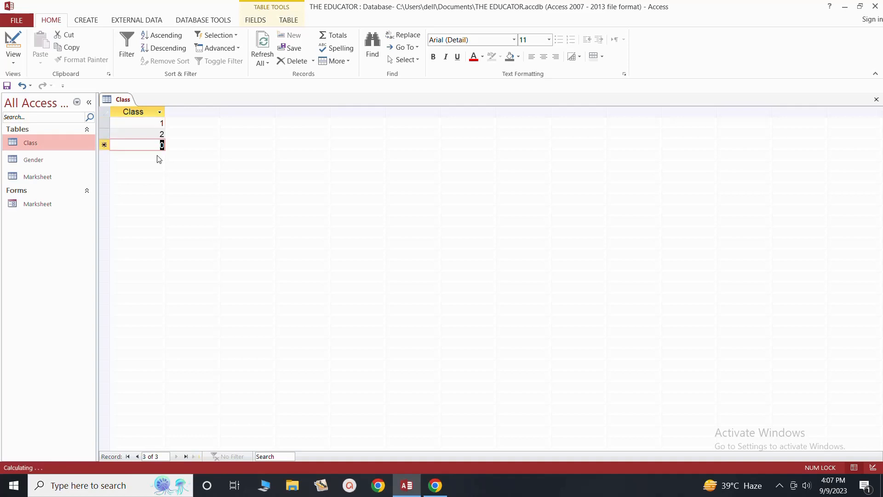
text(3)
key(Return)
text(4)
key(Return)
text(5)
key(Return)
text(6)
key(Return)
text(7)
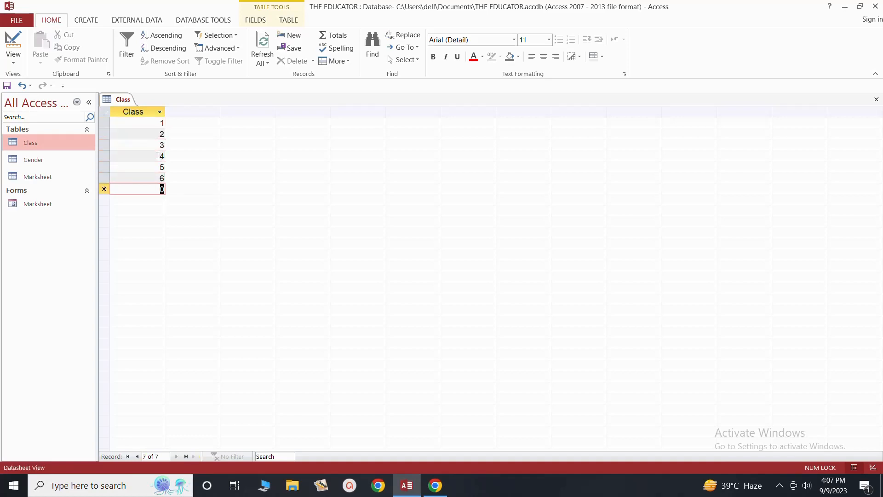
key(Return)
text(8)
key(Return)
text(9)
key(Return)
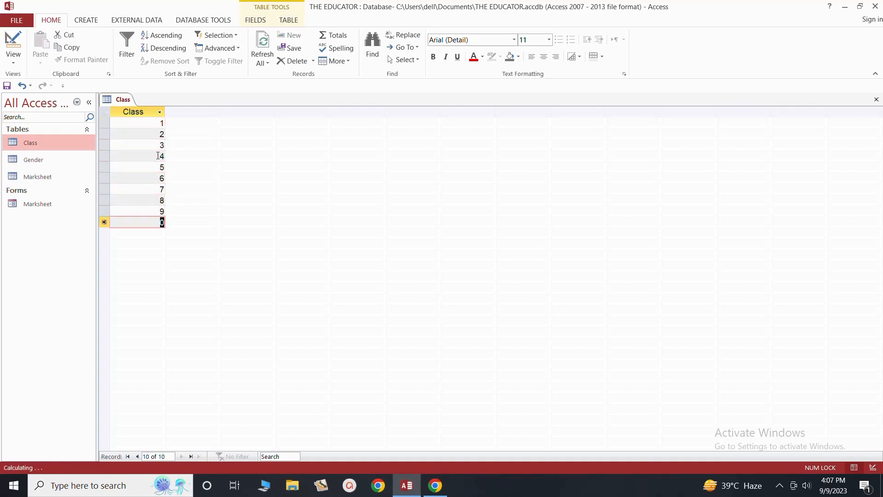
text(10)
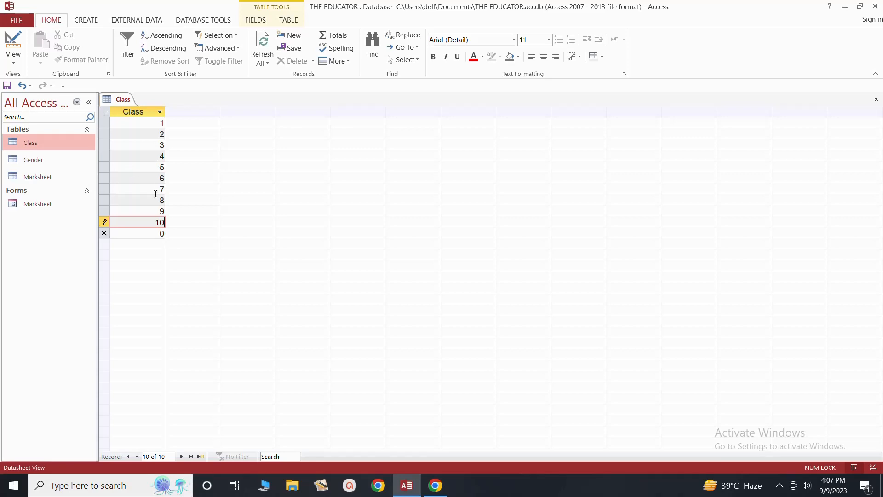
click(876, 99)
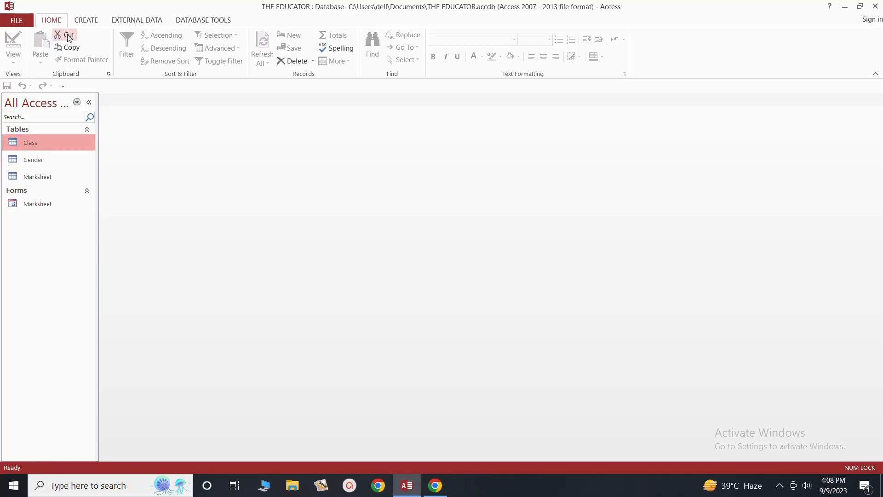
Step: Create a third table in Design View with a Short Text field named Section
click(87, 20)
click(79, 51)
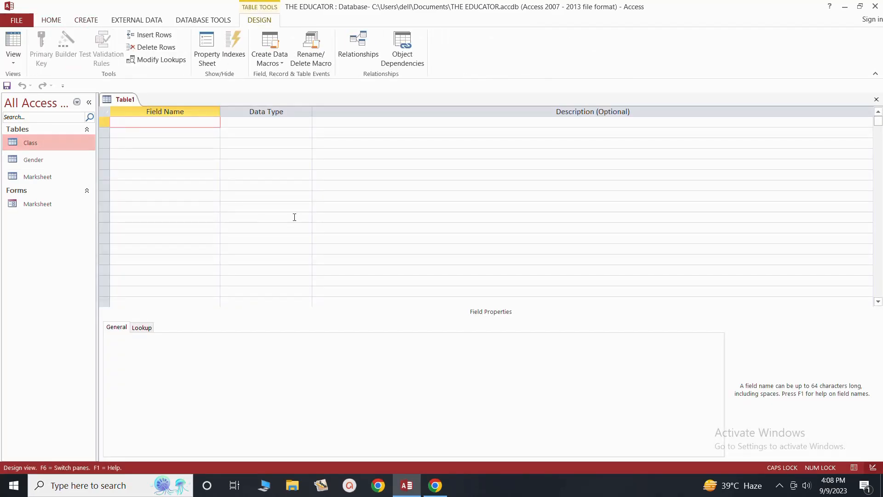
text(Section)
key(Tab)
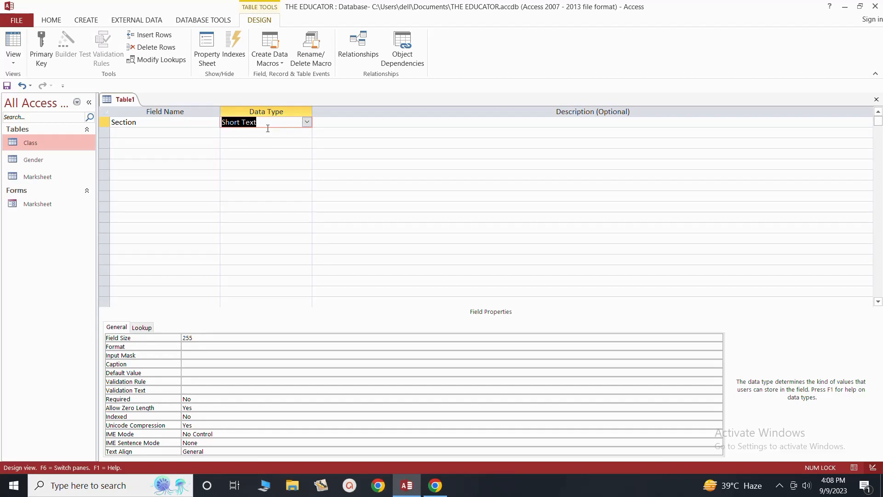
Step: Close the new table's design, saving it as Section without a primary key
click(876, 99)
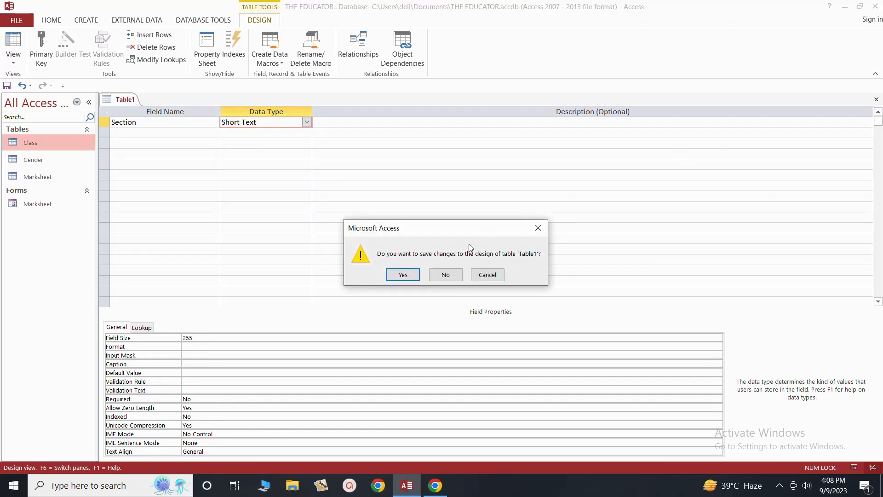
click(401, 275)
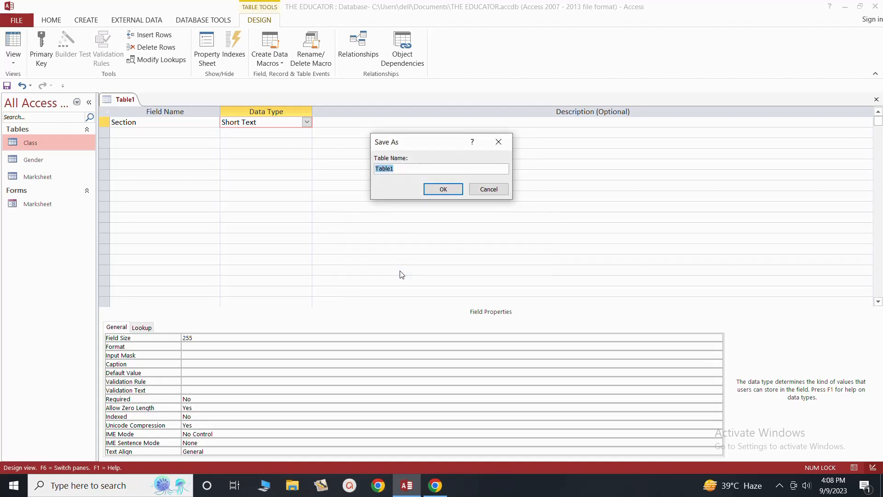
text(Section)
click(437, 189)
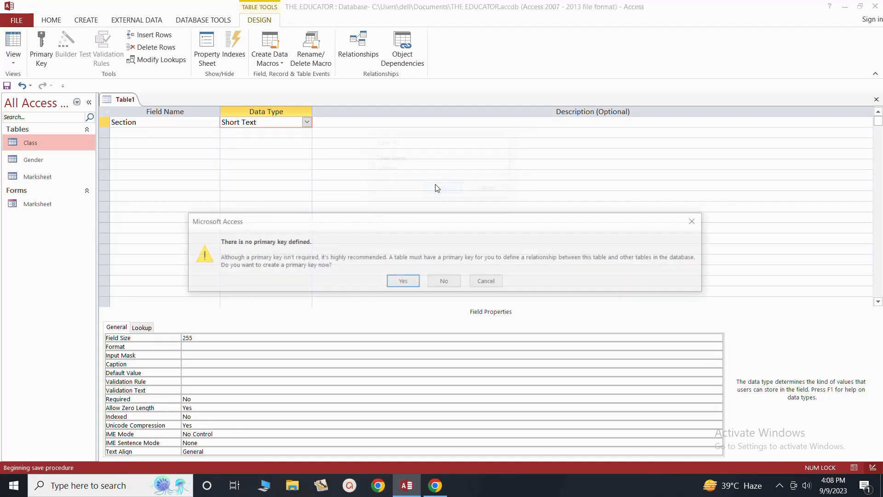
click(440, 282)
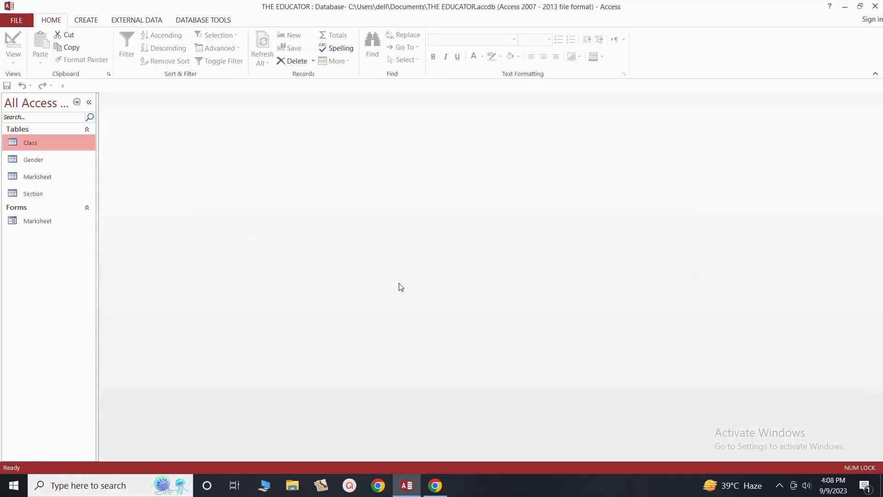
Step: Open the Section table, enter A, B, C and D as separate records, and close it
right_click(36, 197)
click(58, 201)
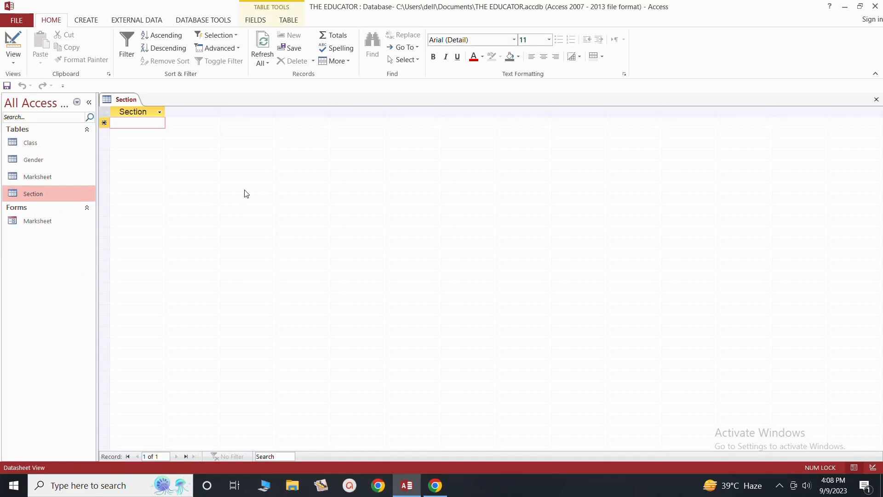
key(Caps_Lock)
text(A)
key(Return)
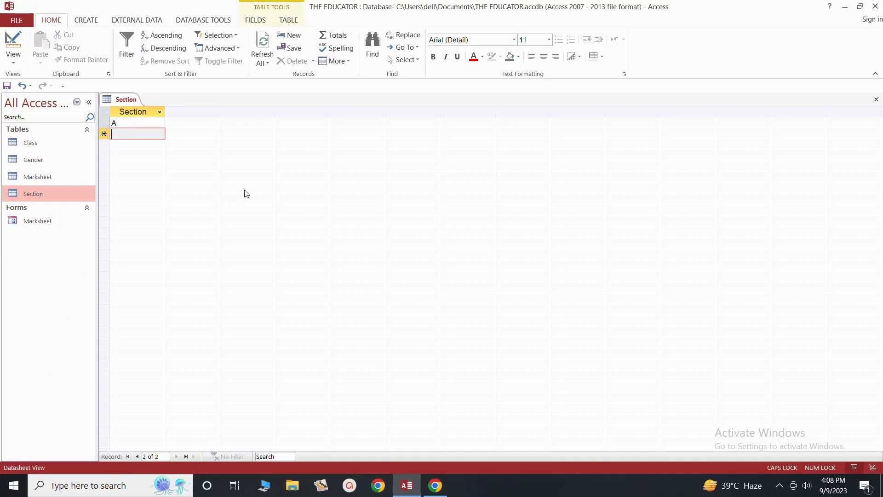
text(B)
key(Return)
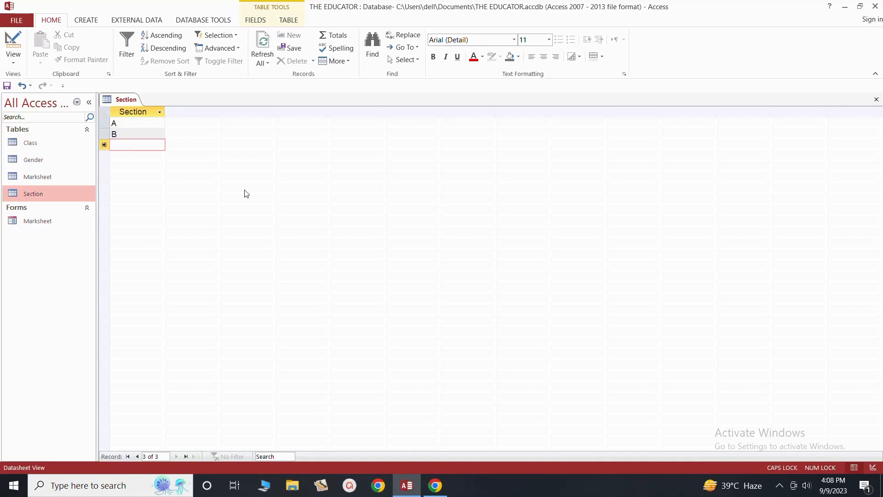
text(C)
key(Return)
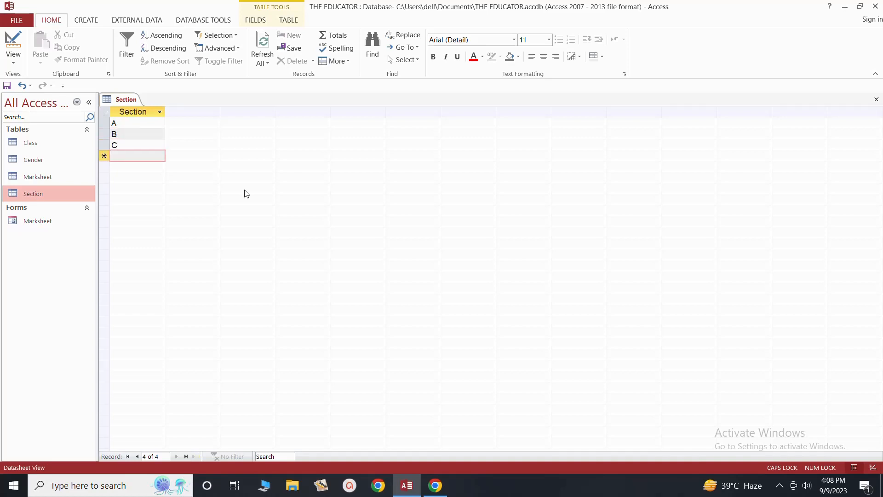
text(D)
click(876, 99)
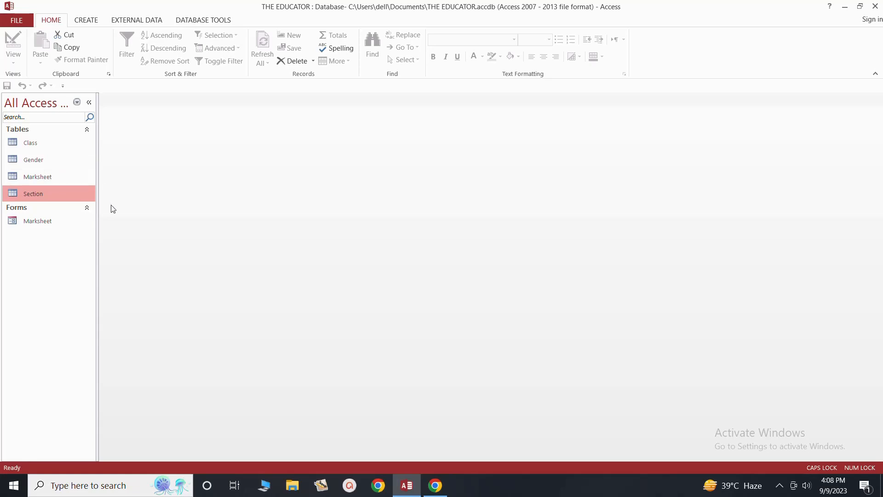
Step: Open the Marksheet table in Design View and insert a Short Text field named Gender above the English field
right_click(40, 178)
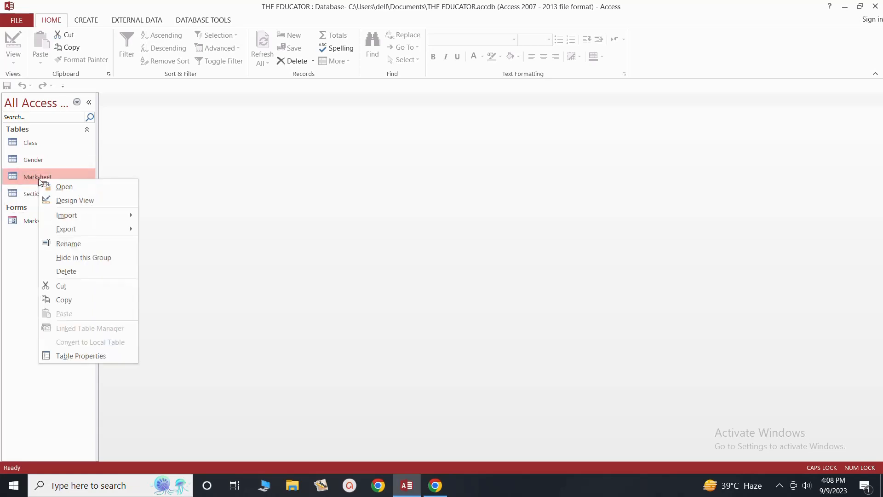
click(73, 201)
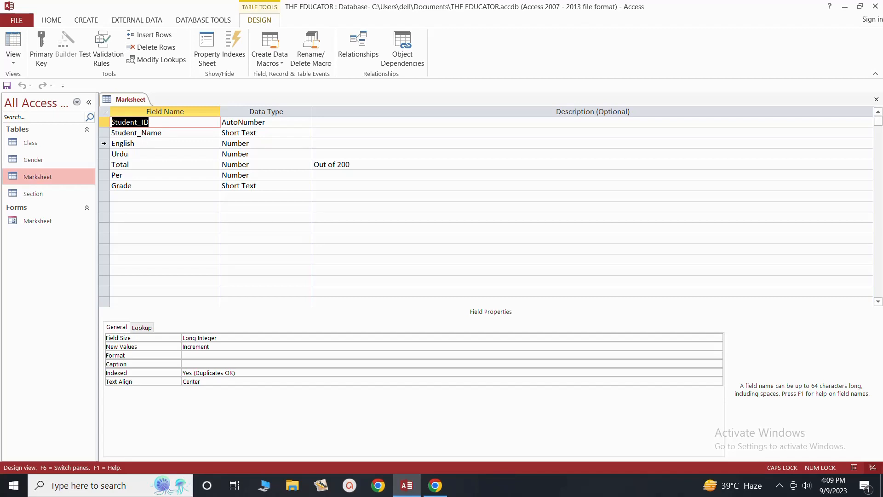
right_click(103, 143)
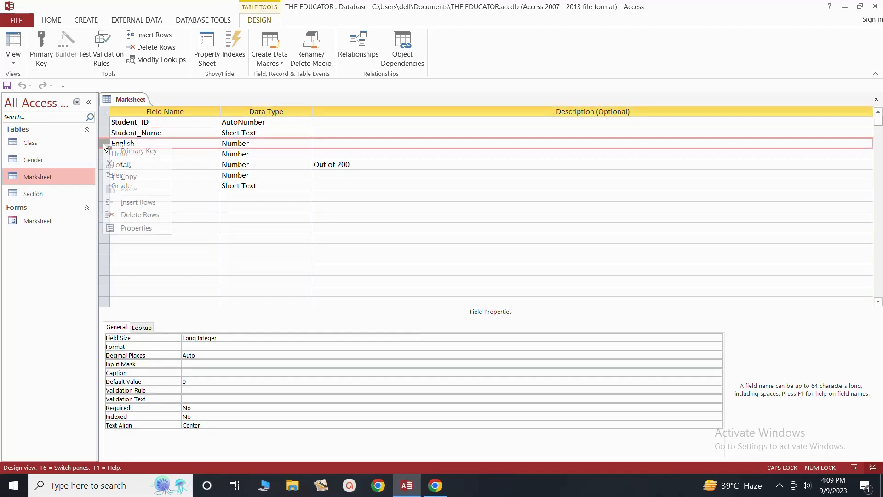
click(137, 203)
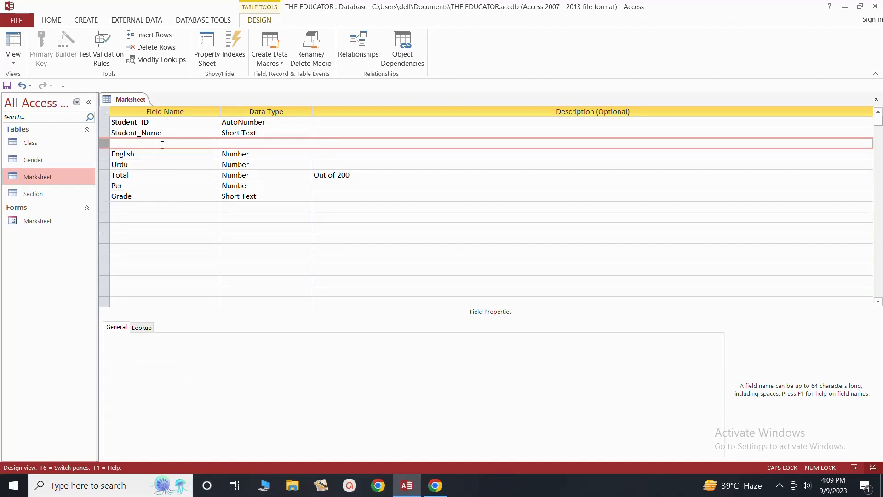
key(Caps_Lock)
key(Caps_Lock)
click(160, 144)
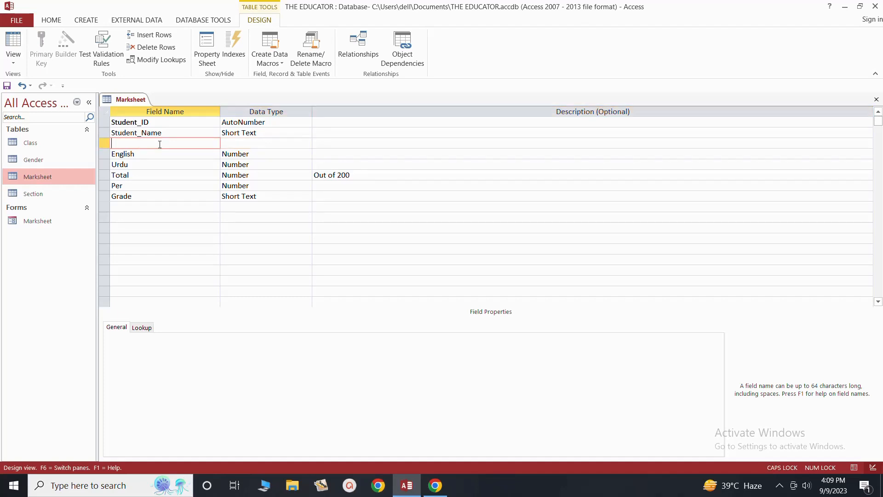
text(G)
key(Caps_Lock)
text(ender)
click(242, 143)
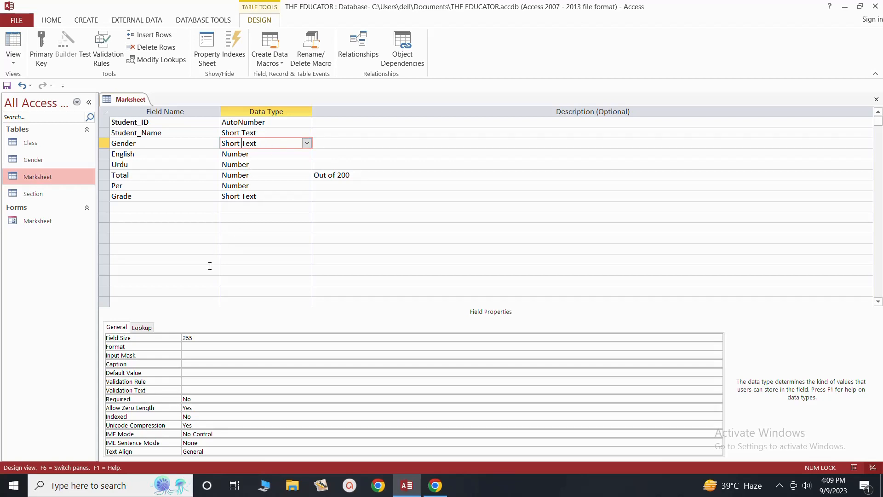
Step: Set the Gender field's lookup display control to Combo Box
scroll(163, 316, down, 10)
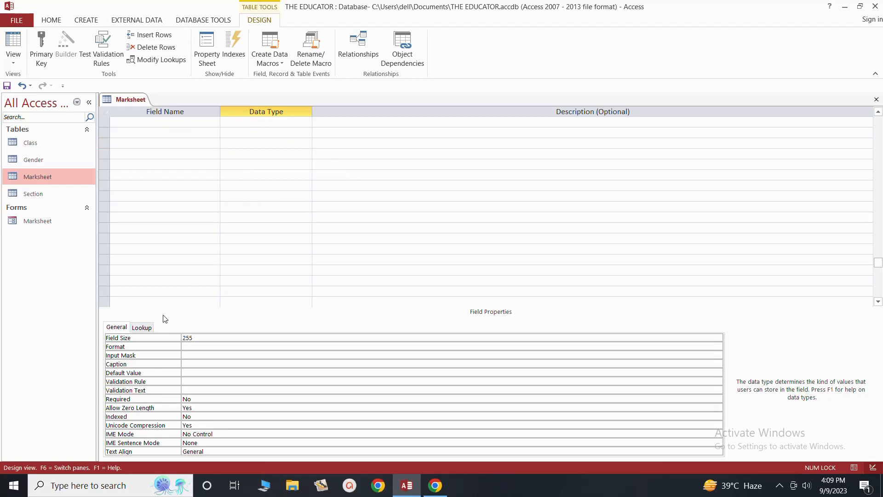
scroll(164, 319, up, 10)
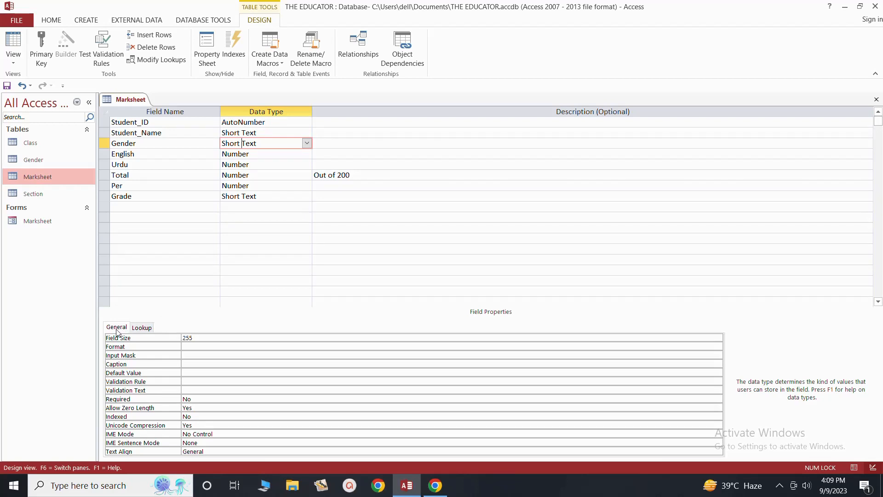
click(140, 329)
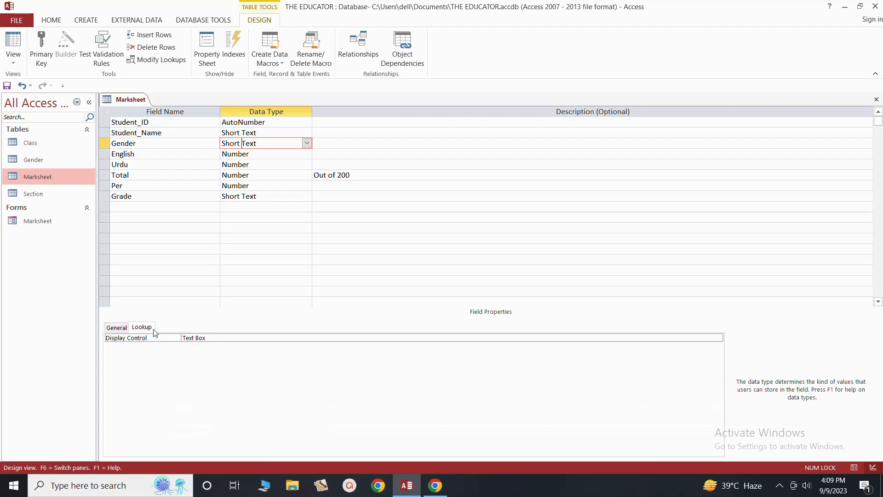
click(208, 339)
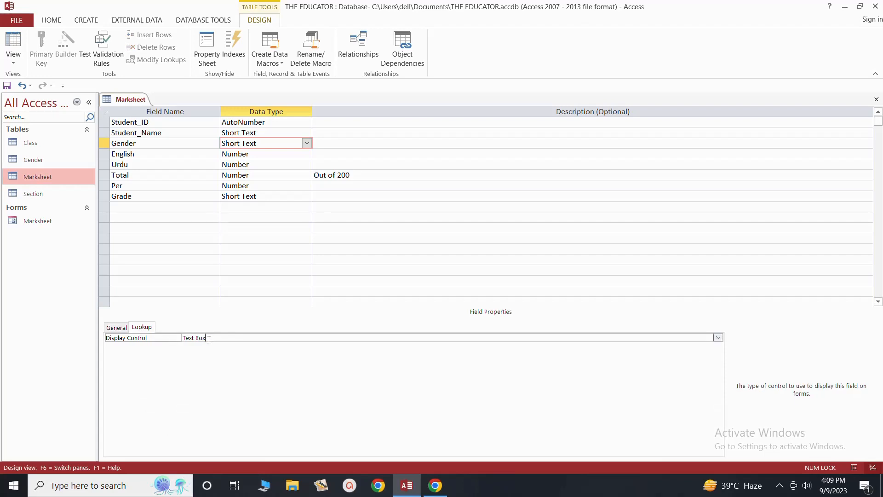
click(718, 338)
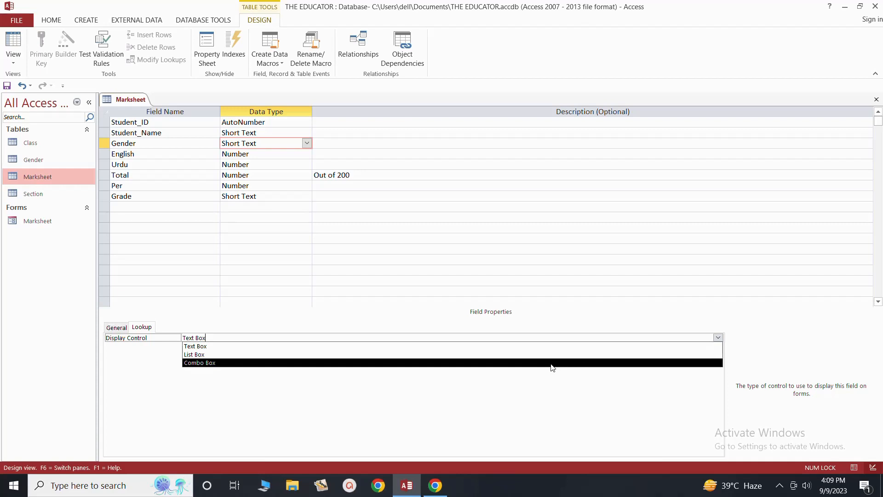
click(553, 363)
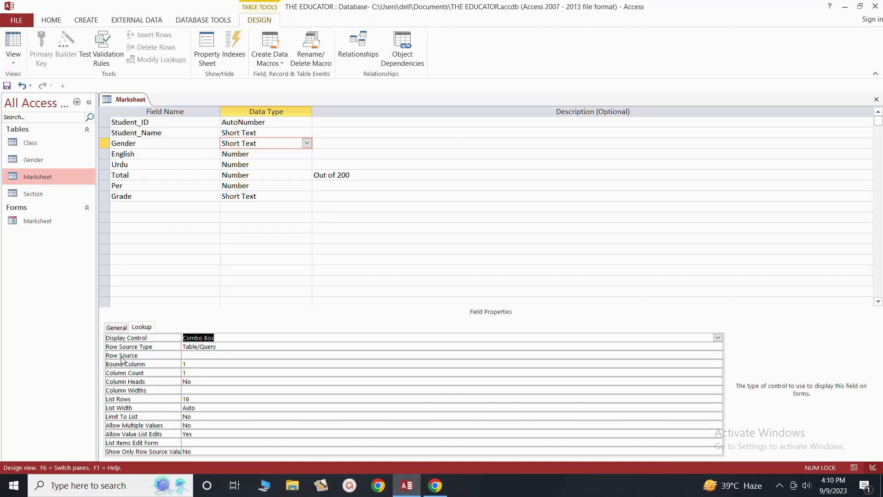
Step: Set the Gender lookup's row source to the Gender table, and close the Marksheet design with its changes saved
click(445, 357)
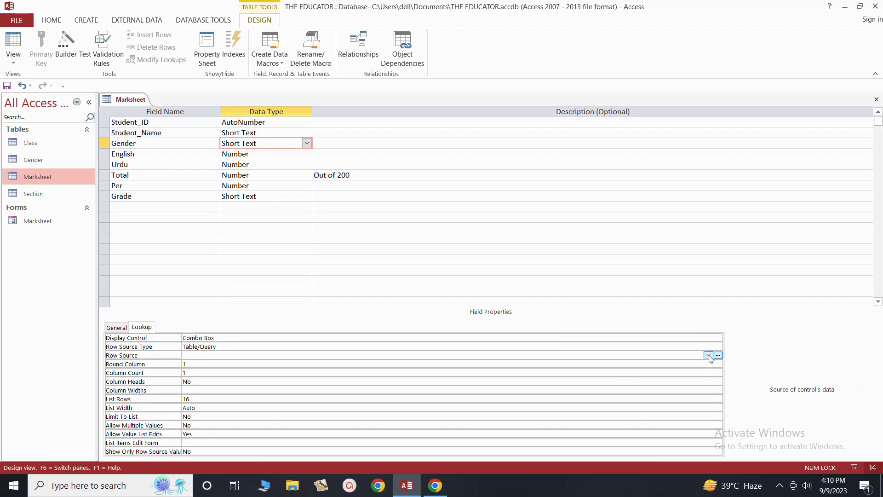
click(709, 356)
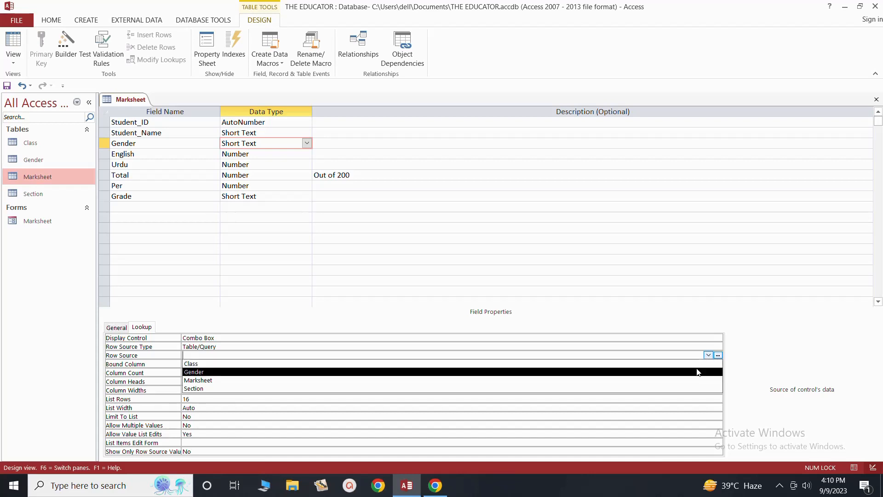
click(698, 372)
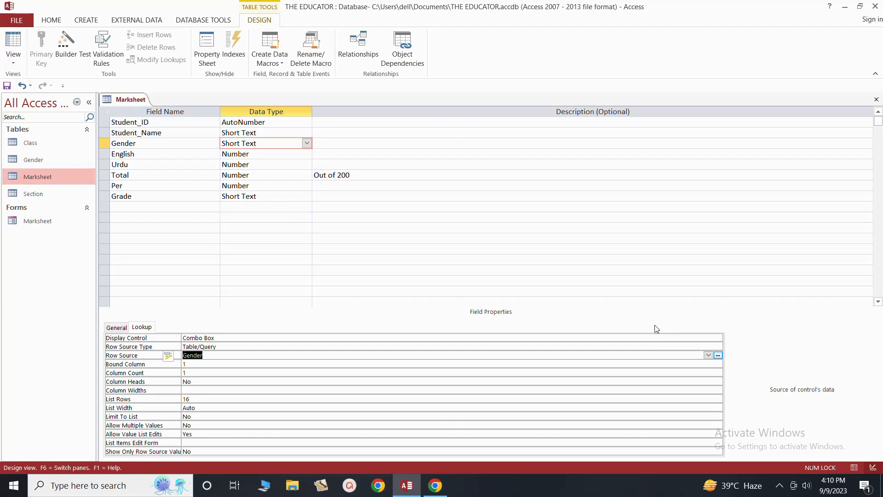
click(876, 100)
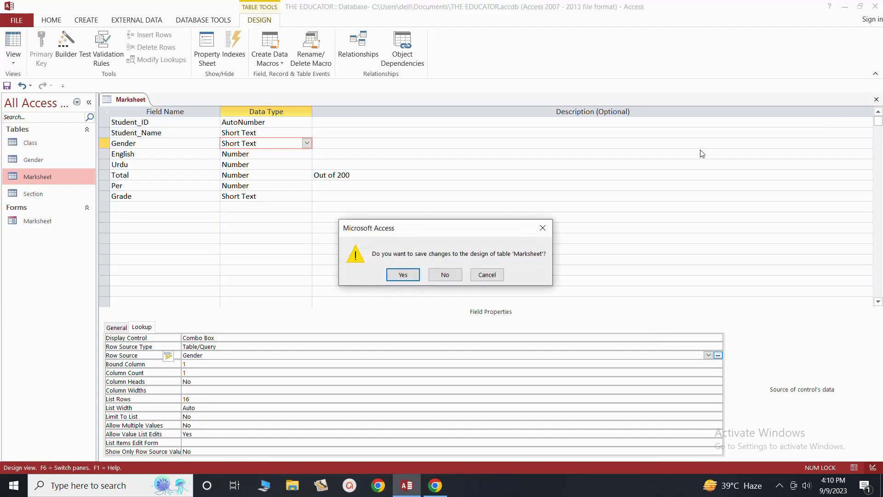
click(399, 278)
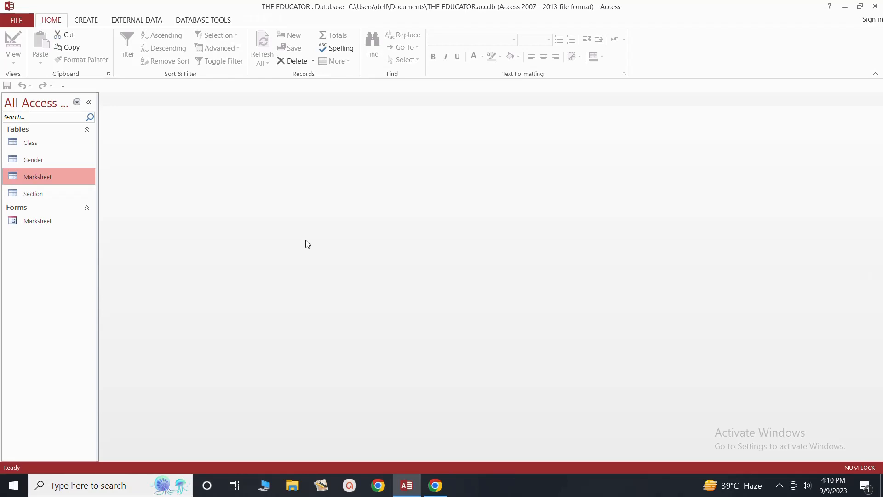
Step: Open the Marksheet table's datasheet and set Gender to Male for the records with Student_ID 1, 2 and 3
right_click(35, 180)
click(56, 187)
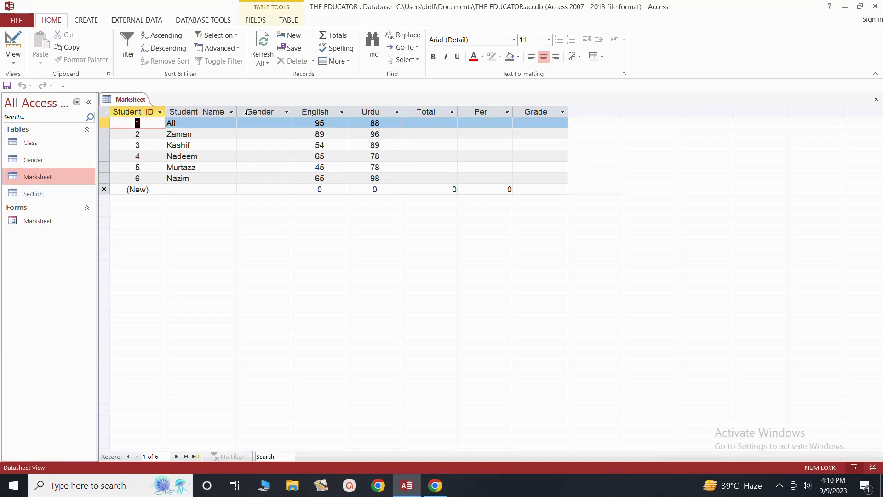
click(269, 125)
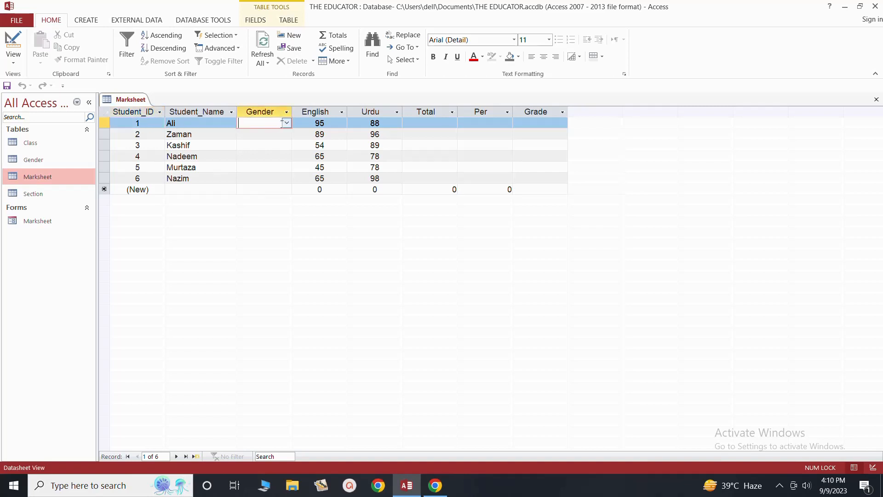
click(286, 123)
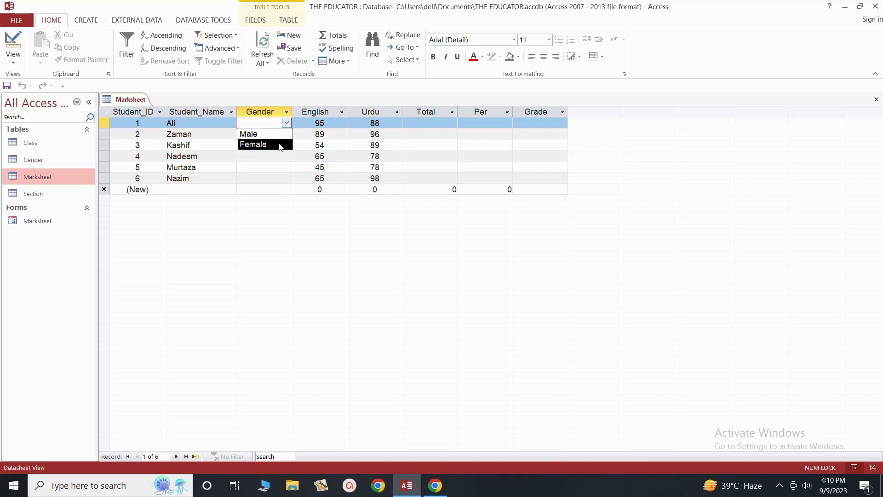
click(281, 133)
click(281, 135)
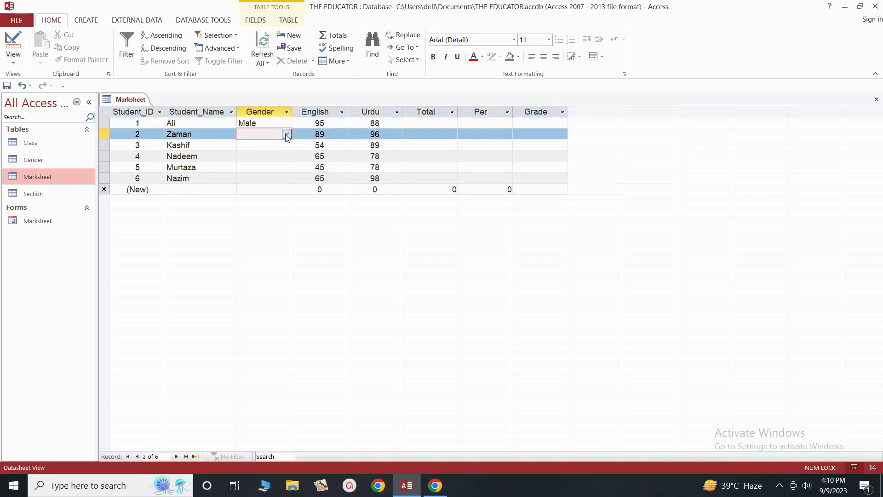
click(286, 134)
click(276, 145)
click(276, 145)
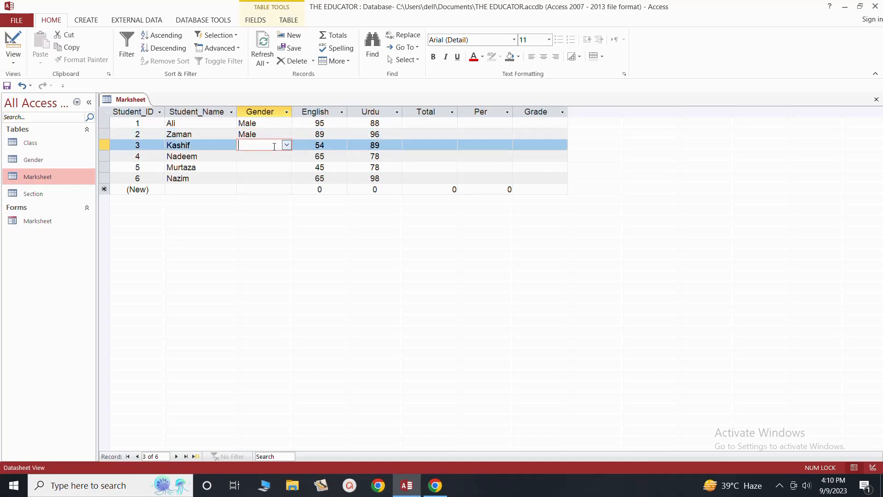
click(287, 145)
click(278, 157)
Step: Set Gender to Male for the records with Student_ID 4, 5 and 6, and close the Marksheet table
click(277, 156)
click(286, 157)
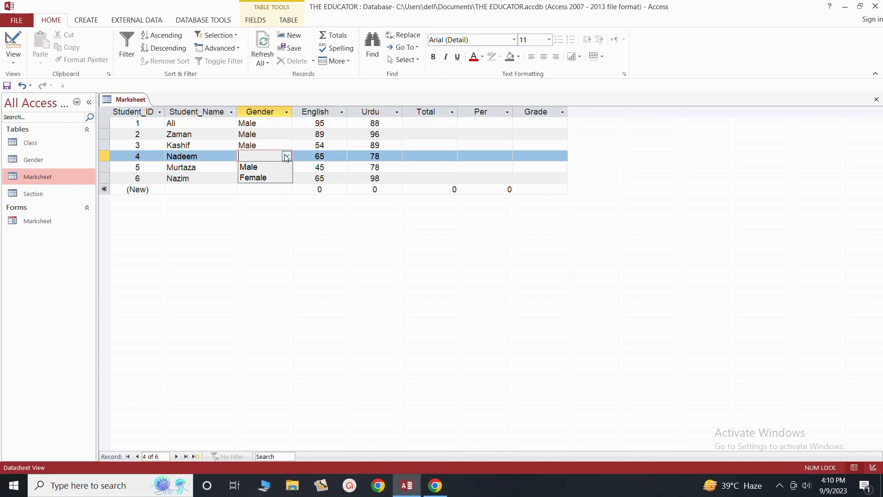
click(275, 167)
click(273, 167)
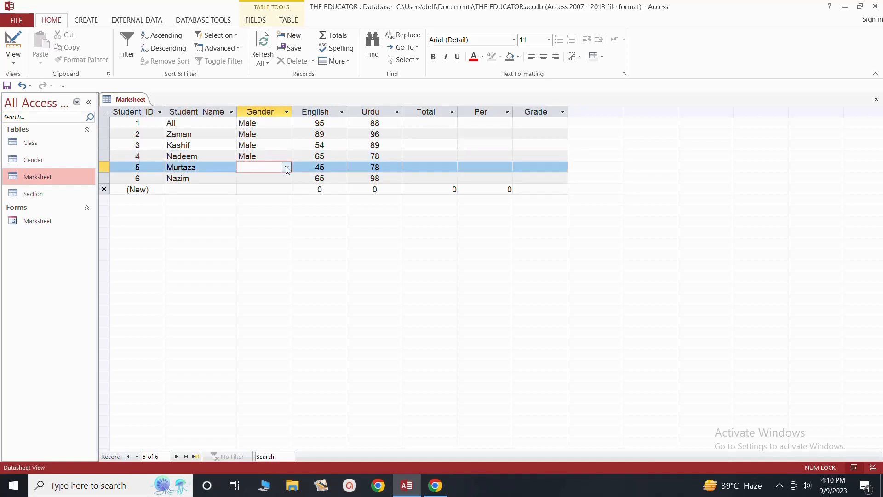
click(287, 167)
click(267, 178)
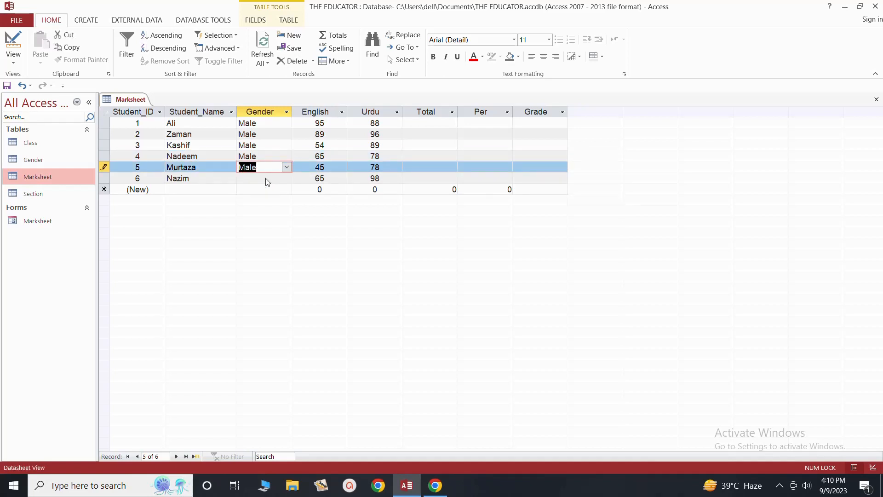
click(266, 179)
click(285, 178)
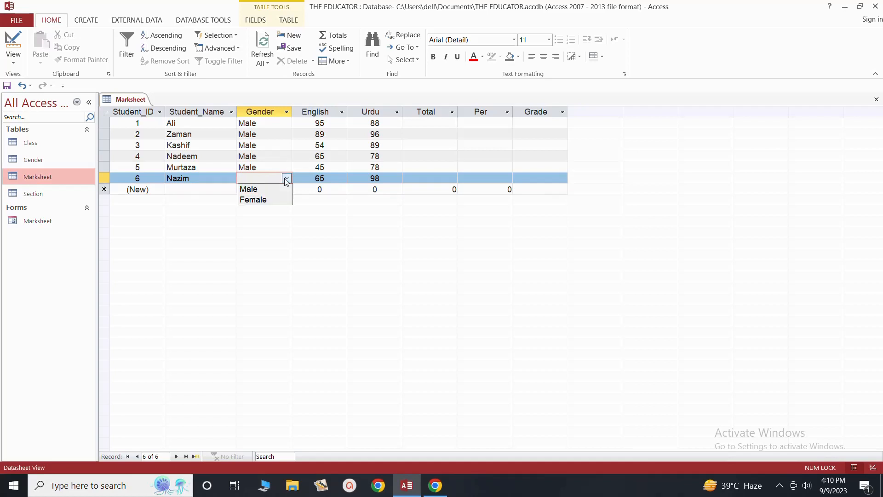
click(279, 189)
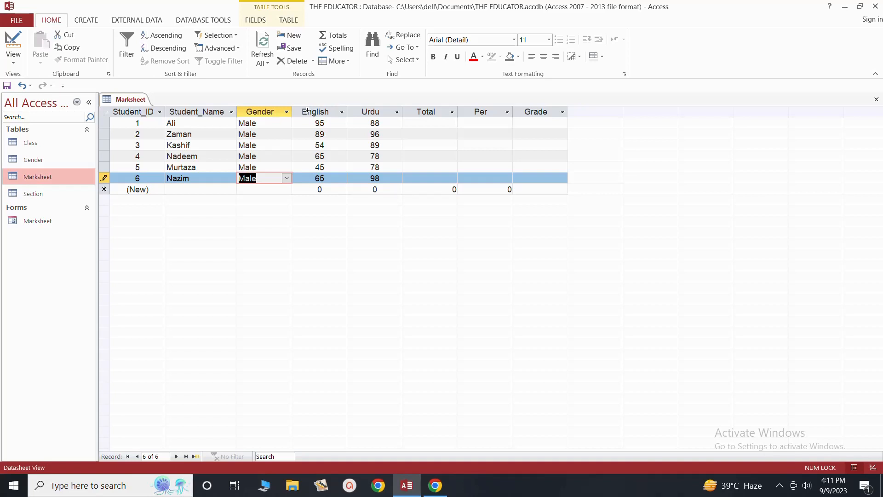
click(876, 99)
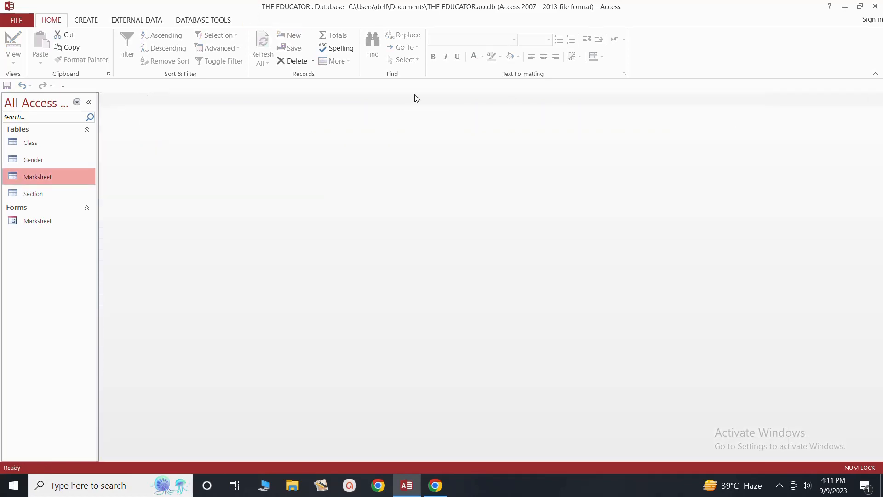
Step: Open the Marksheet table in Design View and insert a Short Text field named Class above the English field
right_click(30, 178)
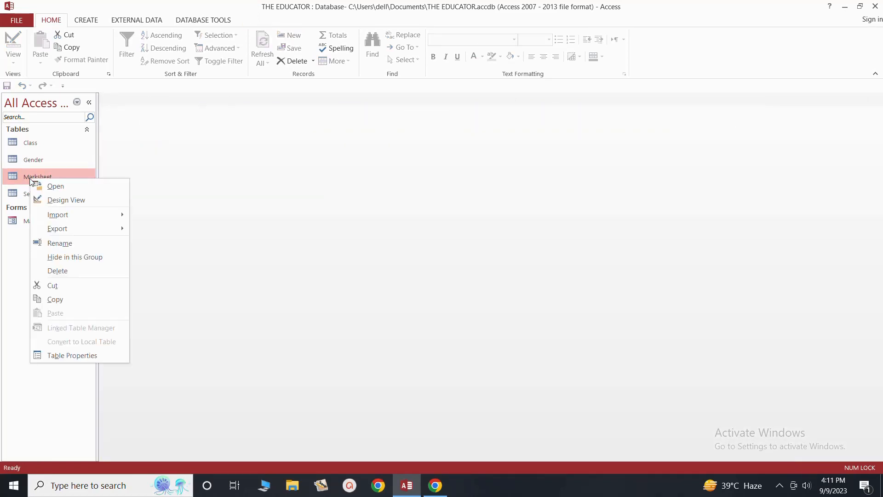
click(65, 201)
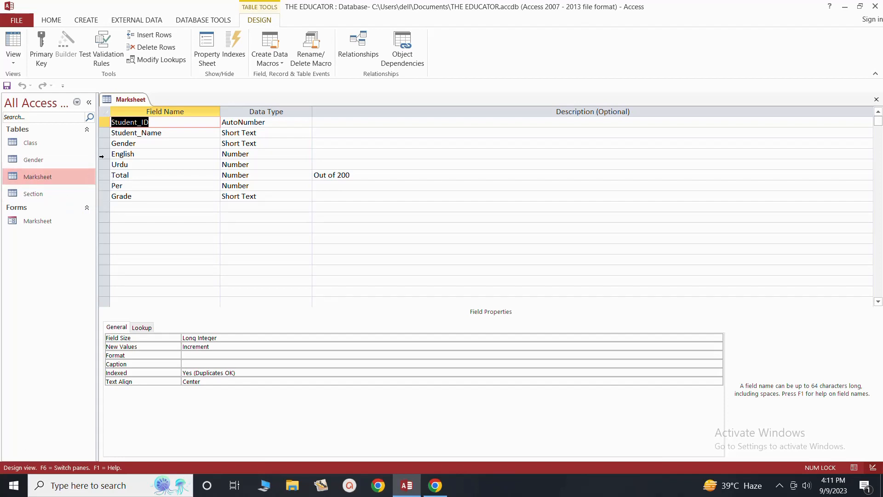
right_click(102, 155)
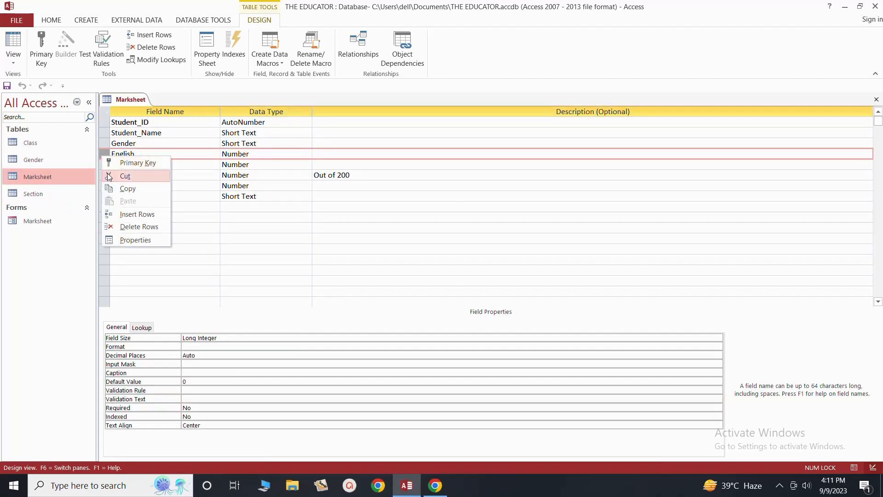
click(123, 216)
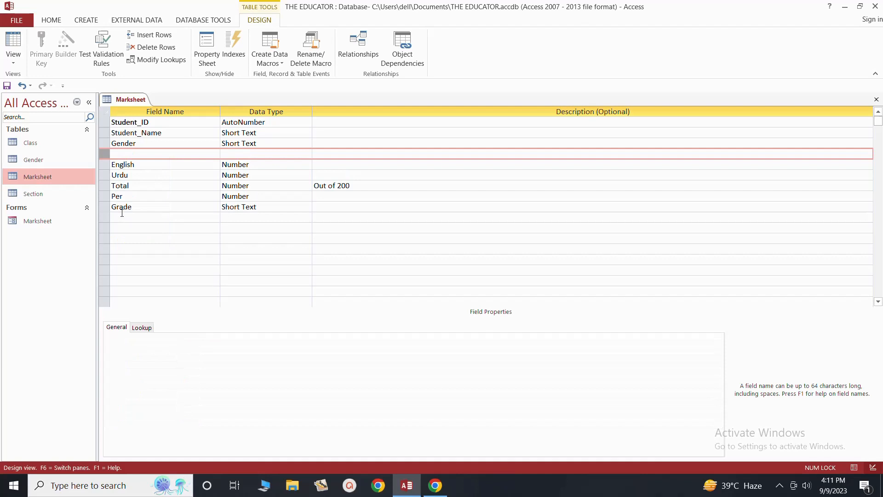
click(140, 153)
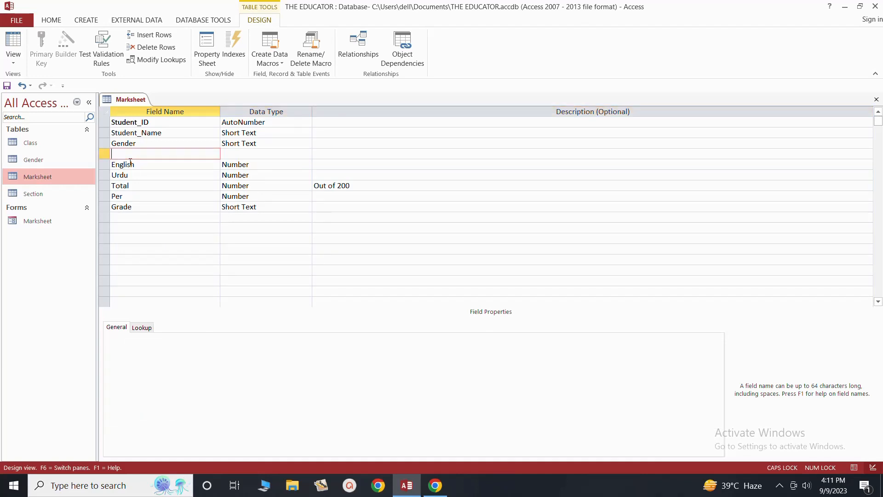
text(Class)
click(231, 154)
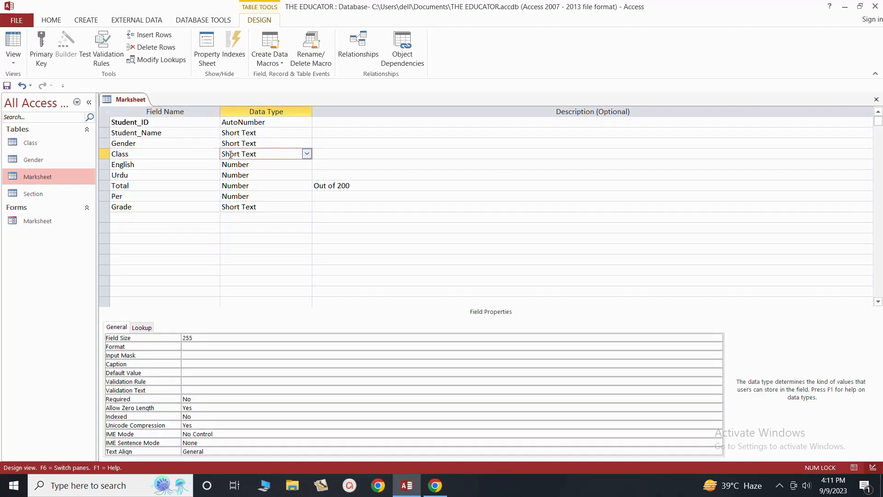
Step: Set the Class field's lookup display control to Combo Box
click(143, 329)
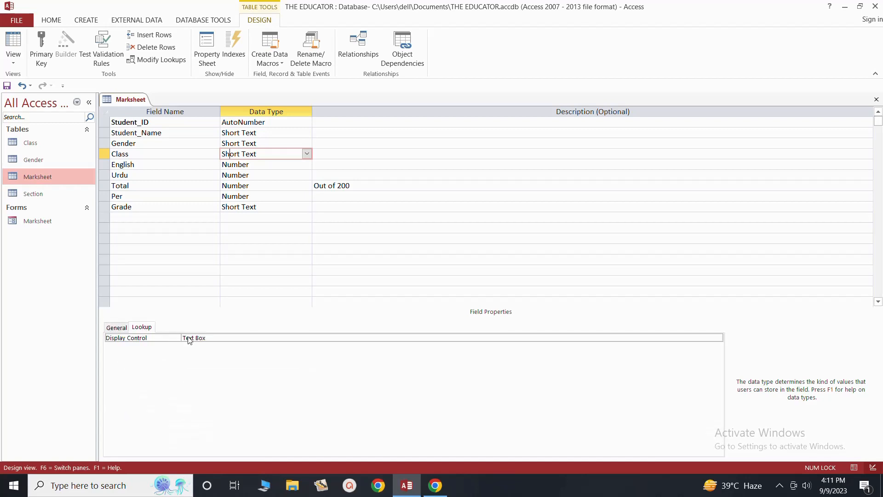
click(598, 337)
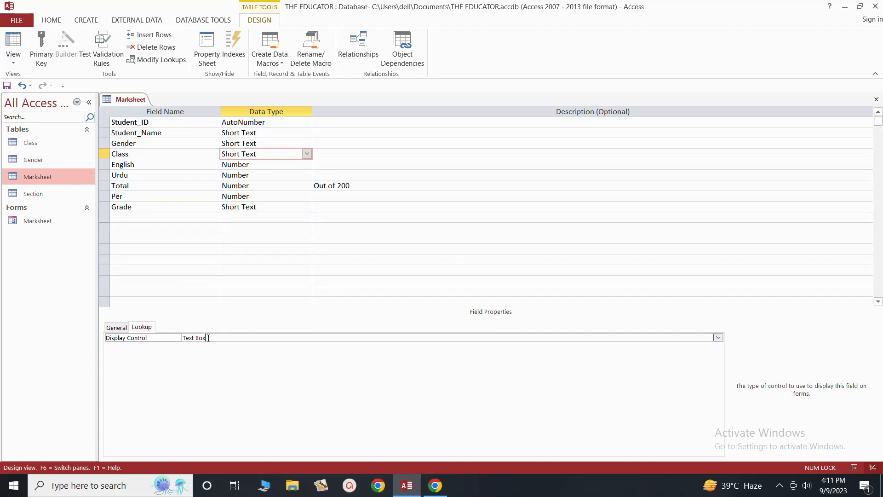
click(718, 337)
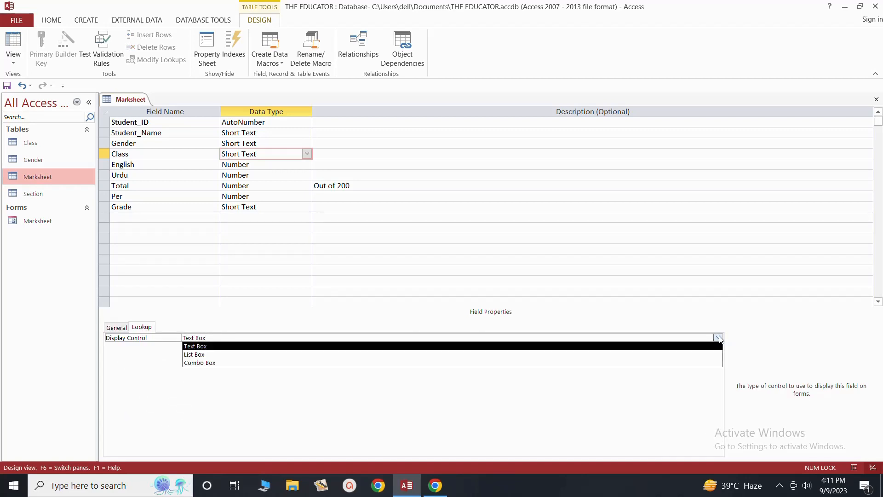
click(712, 363)
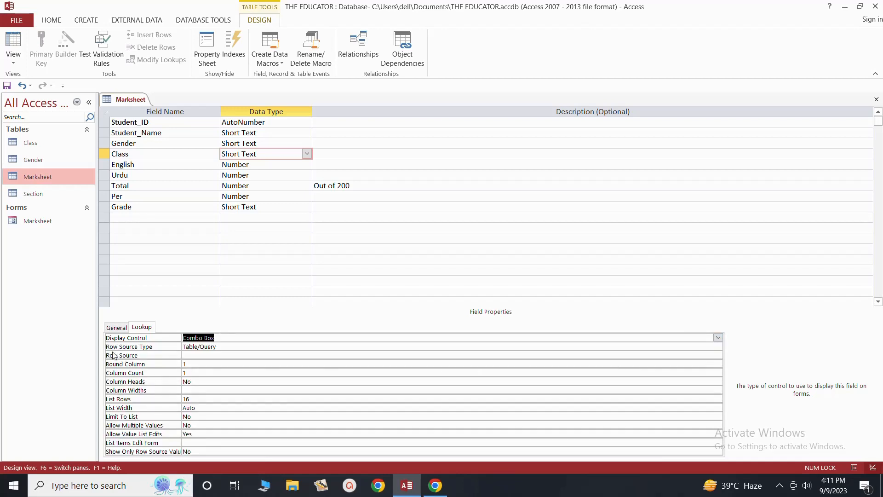
Step: Set the Class lookup's row source to the Class table, and close the Marksheet design with its changes saved
click(187, 356)
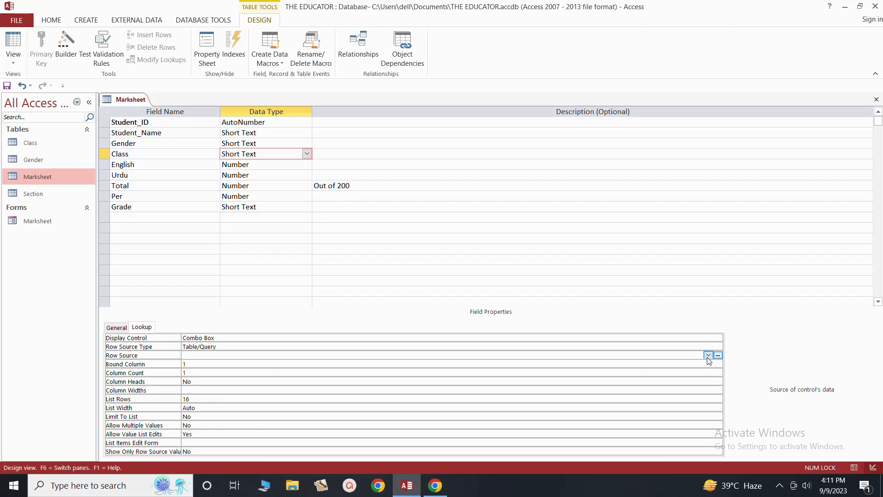
click(708, 355)
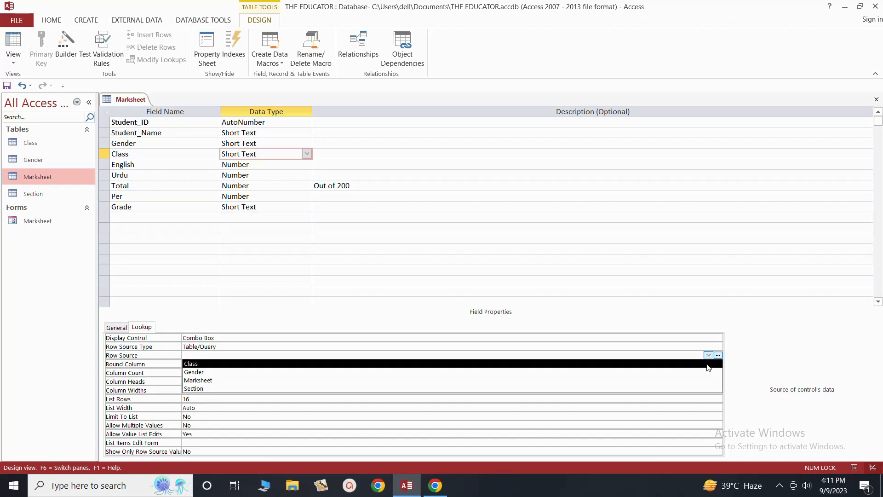
click(708, 365)
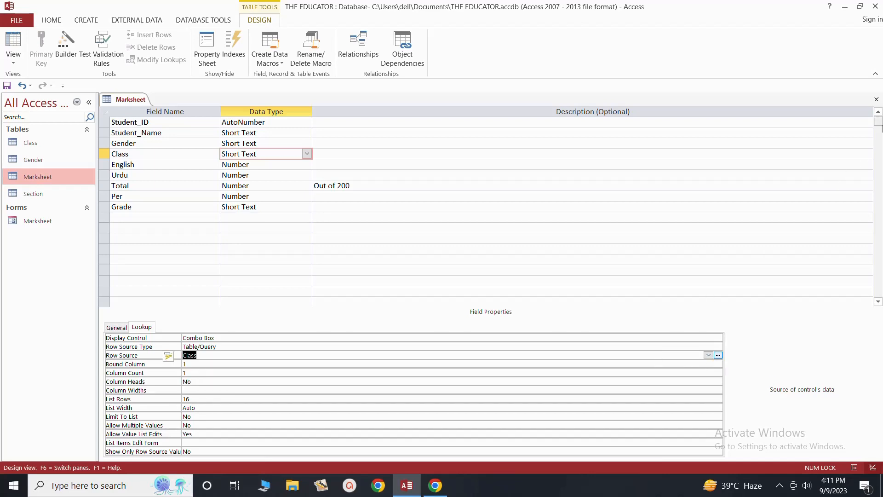
click(876, 100)
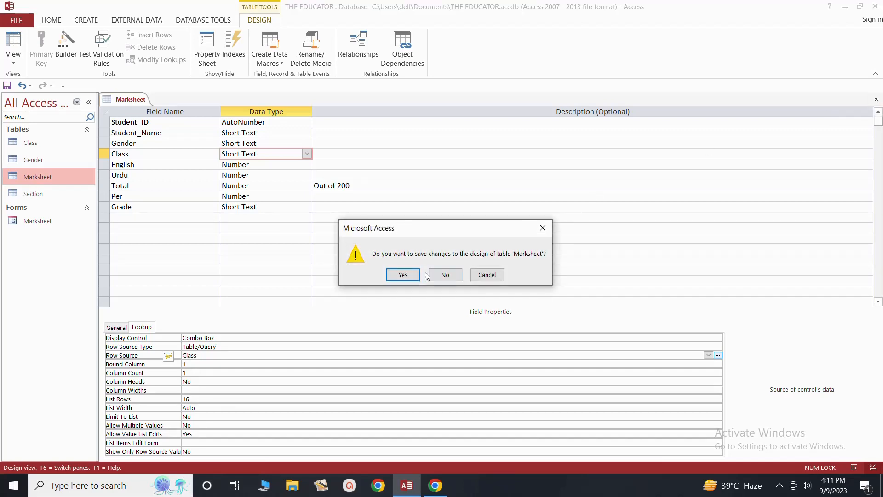
click(403, 274)
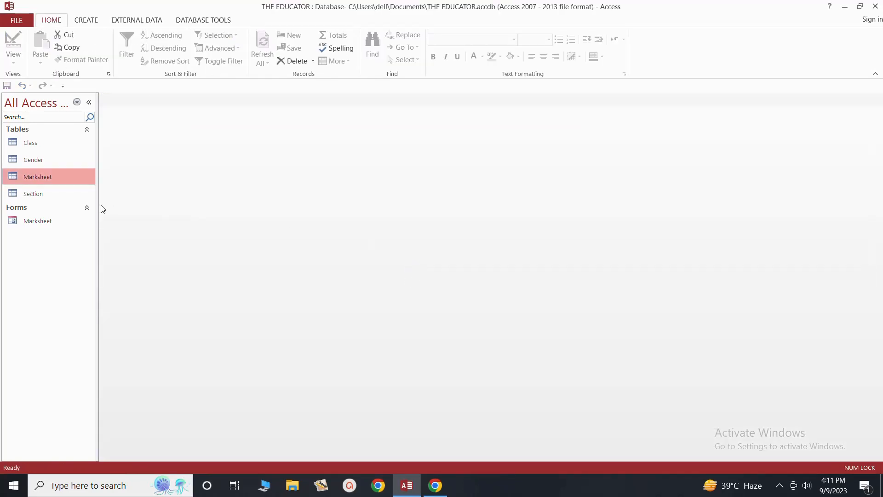
Step: Open the Marksheet table's datasheet and set Class to 5, 7 and 7 for the records with Student_ID 1, 2 and 3
right_click(33, 178)
click(52, 186)
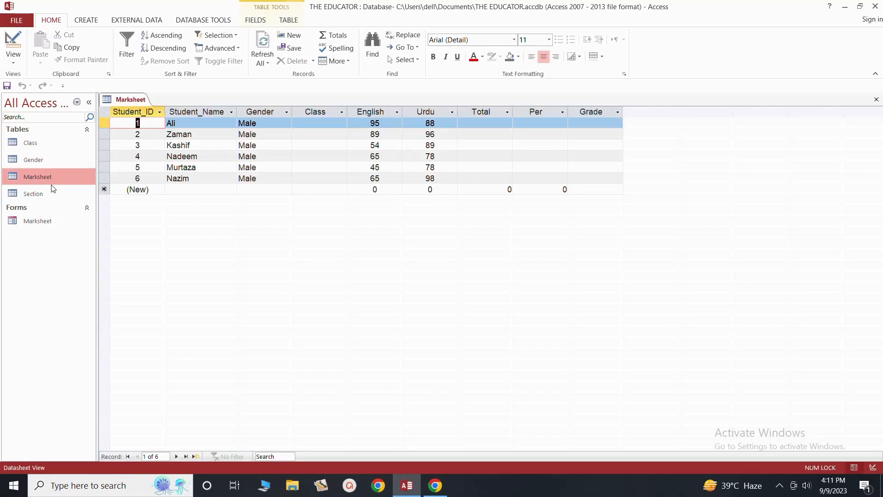
click(325, 125)
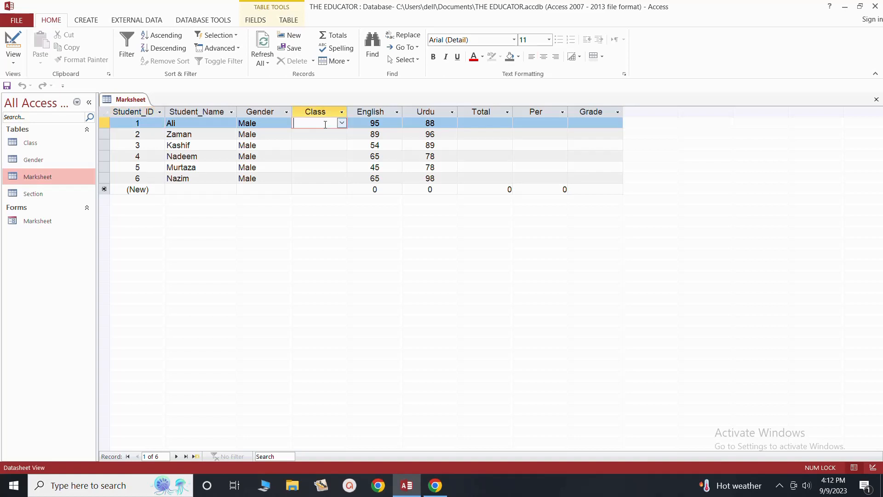
click(342, 123)
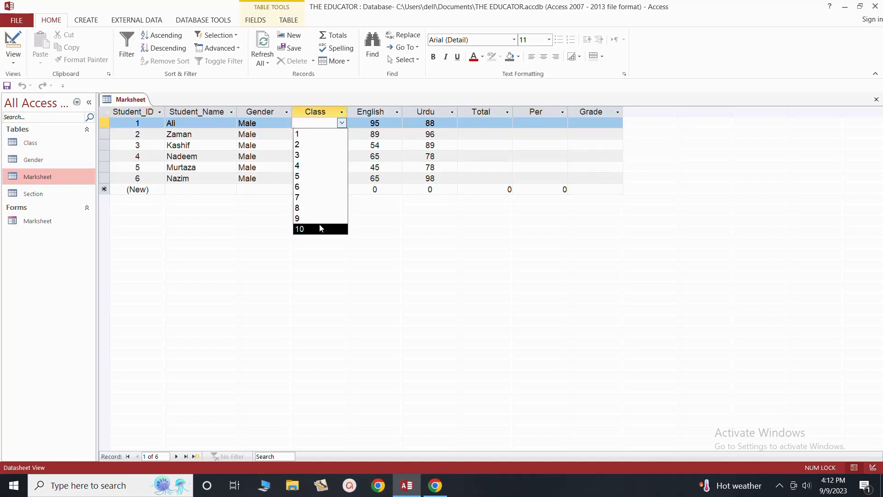
click(321, 179)
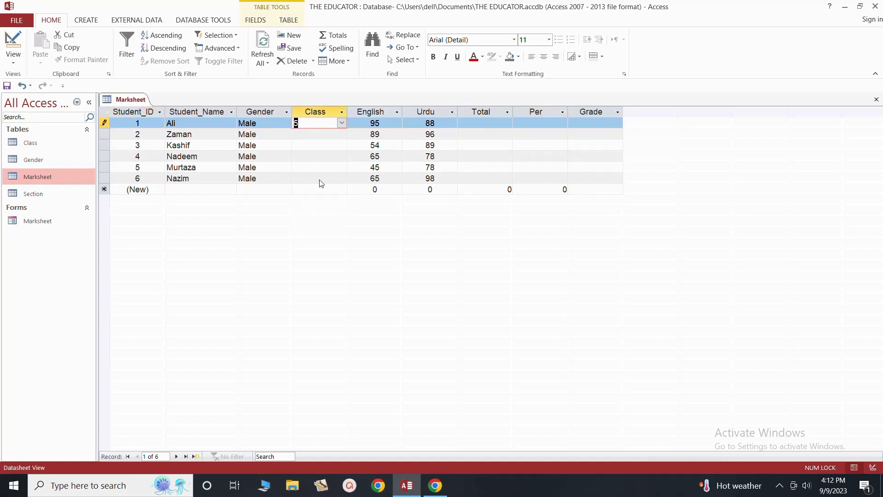
click(343, 137)
click(343, 137)
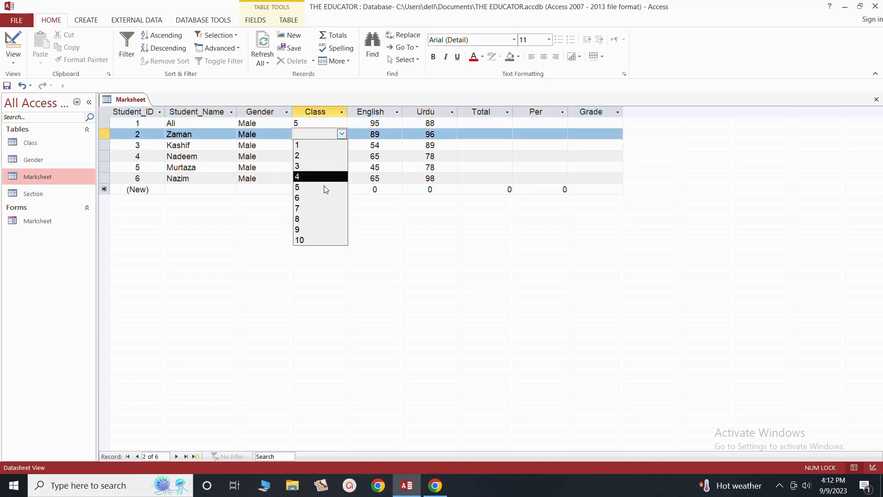
click(324, 212)
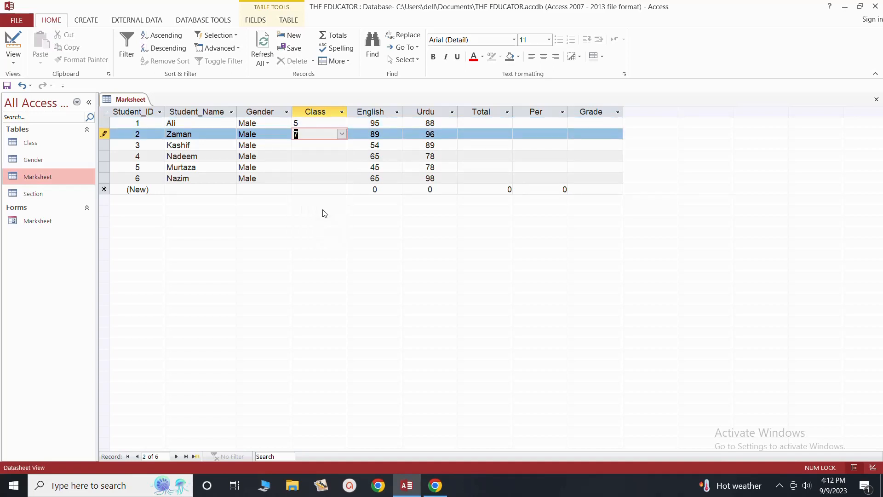
click(327, 146)
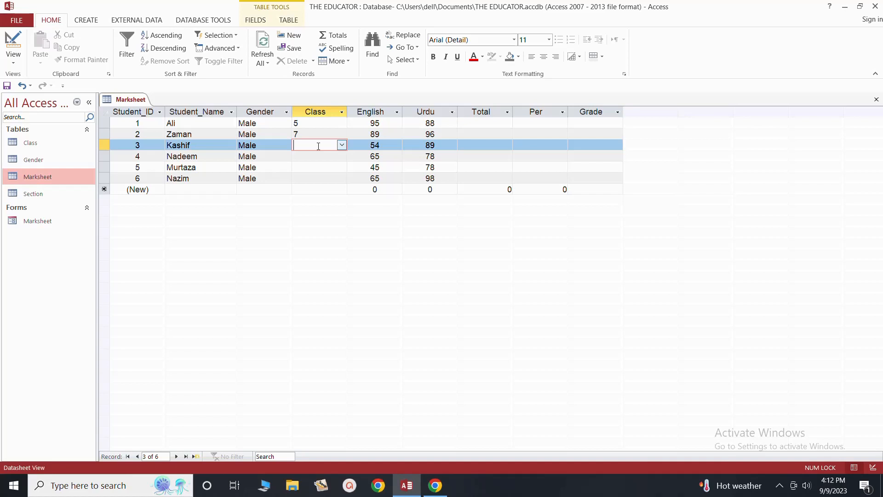
click(342, 146)
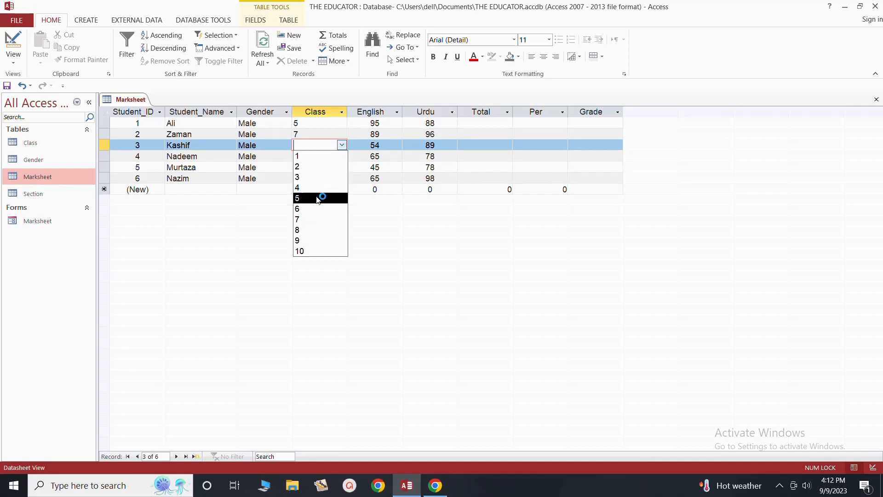
click(317, 220)
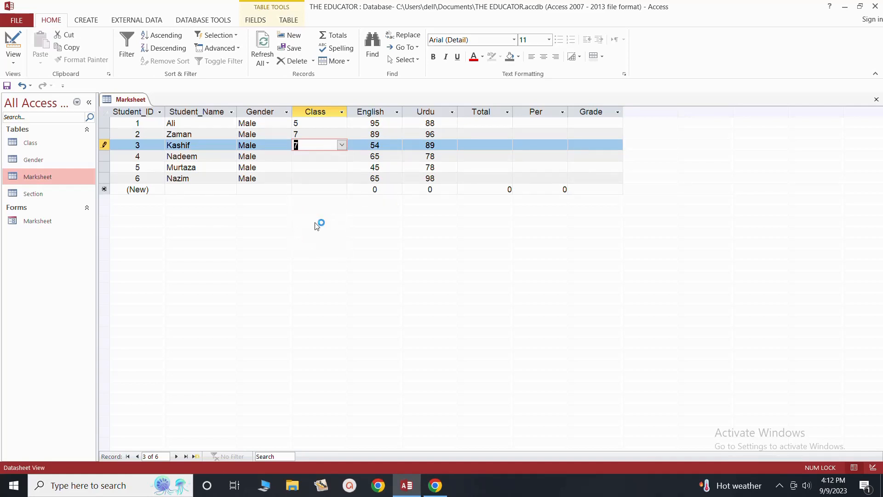
Step: Switch the Marksheet table from its datasheet to Design View and insert a Short Text field named Section above the English field
click(313, 155)
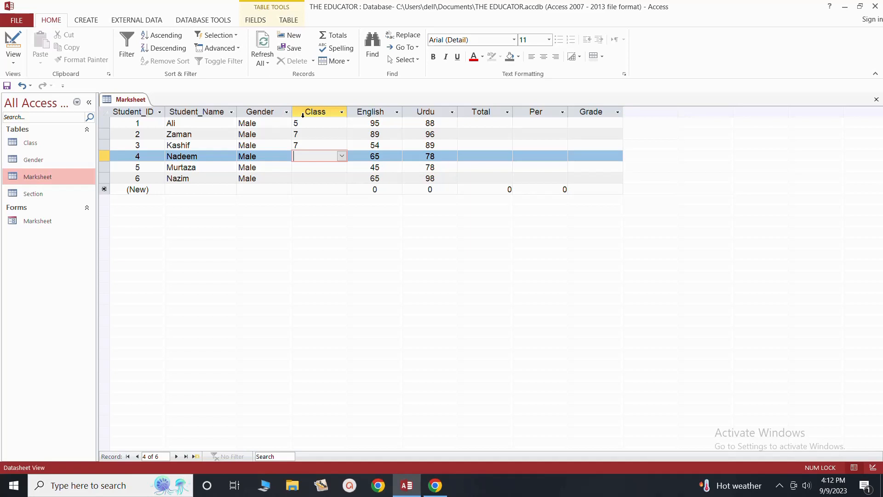
click(877, 99)
right_click(40, 176)
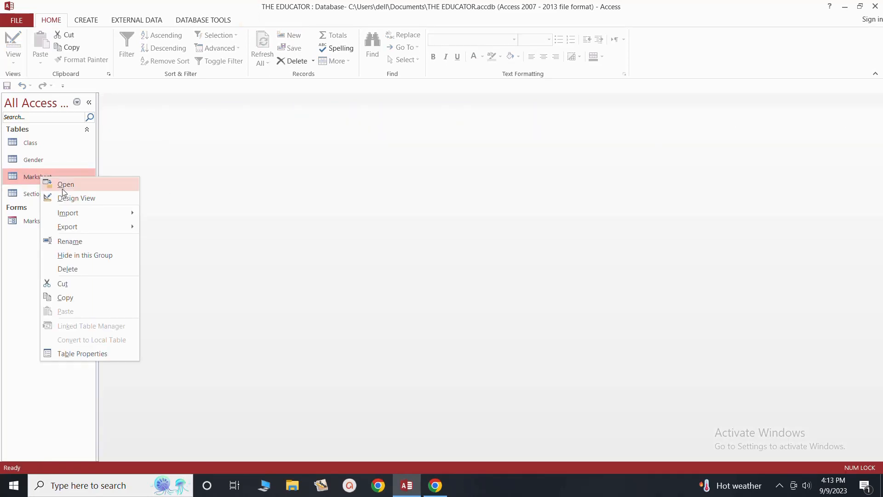
click(74, 199)
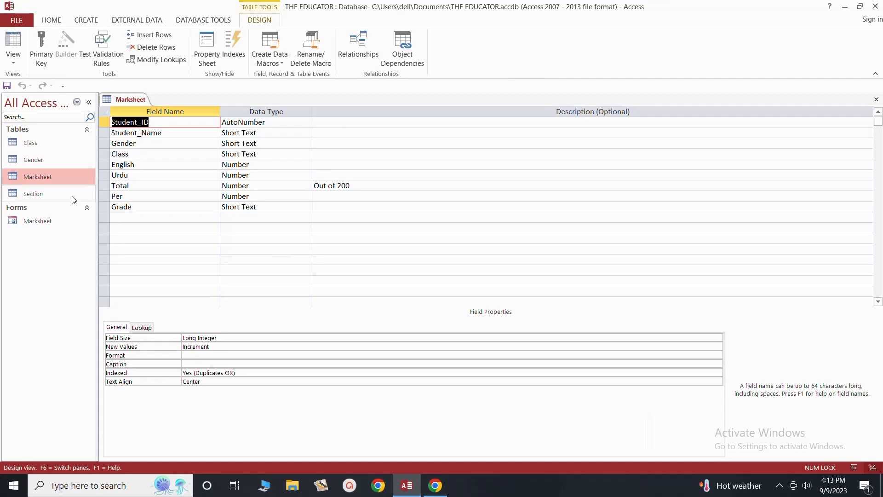
click(103, 162)
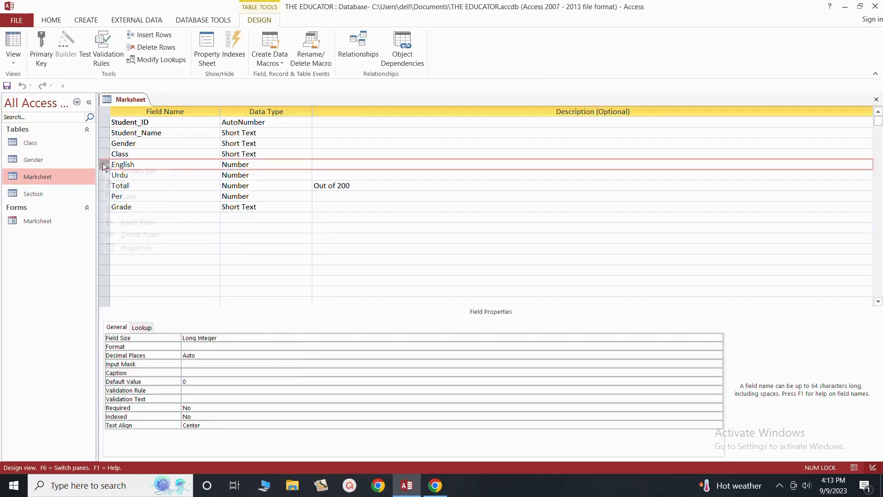
right_click(103, 164)
click(126, 222)
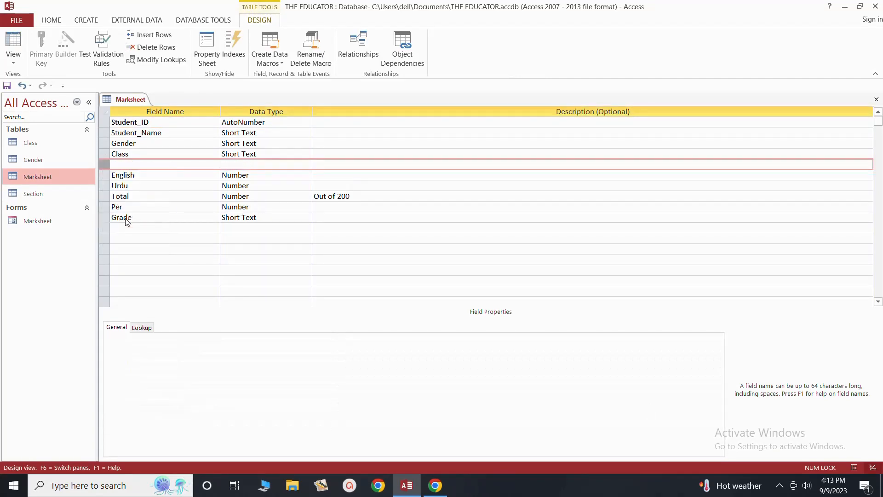
click(156, 166)
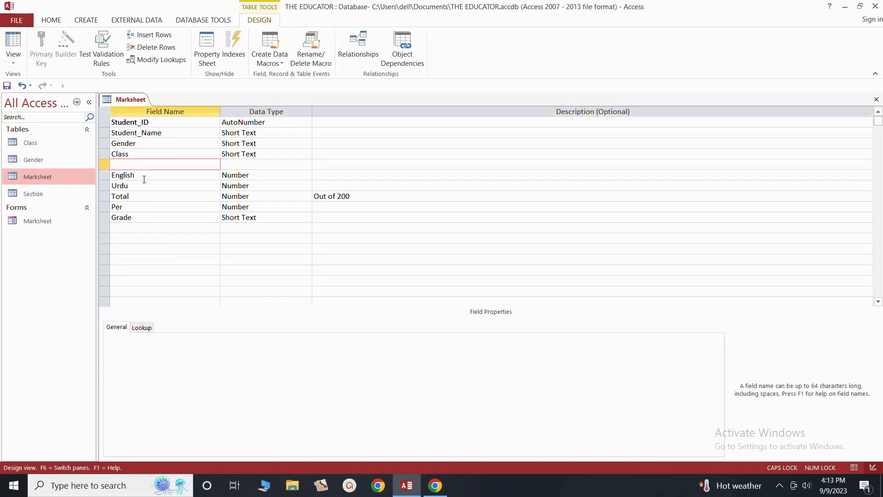
text(Section)
key(Tab)
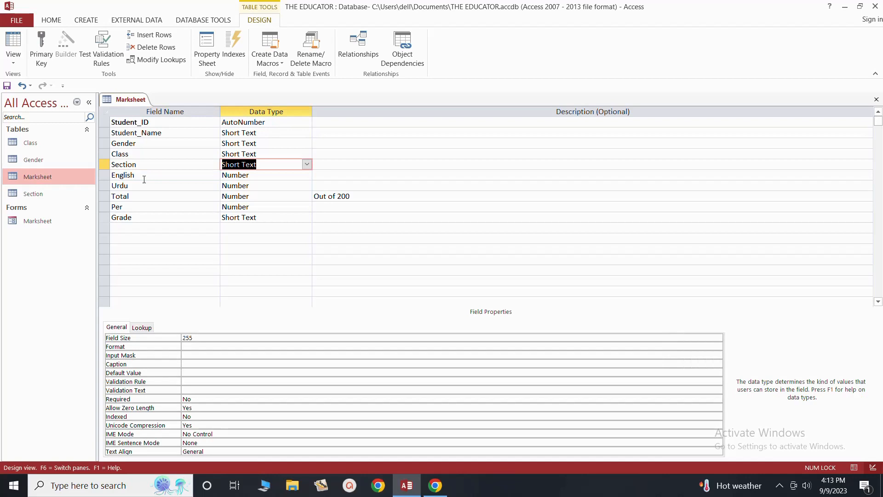
Step: Set the Section field's lookup display control to Combo Box
click(138, 329)
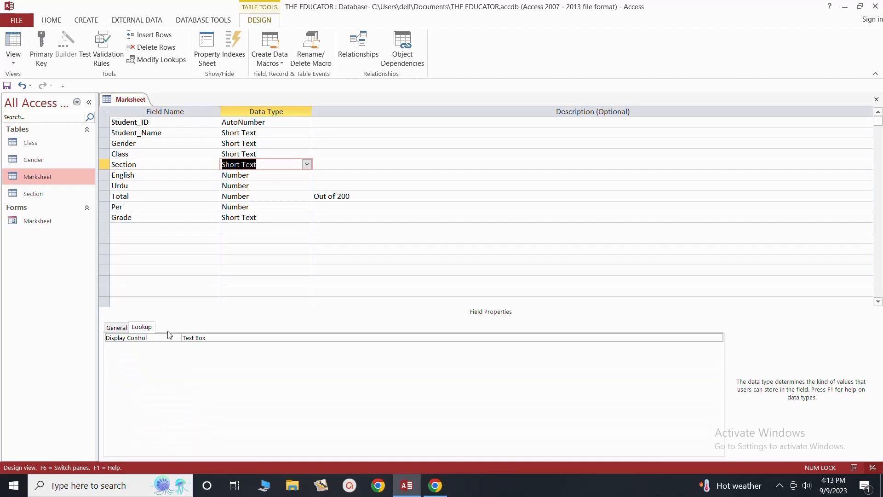
click(191, 338)
click(718, 337)
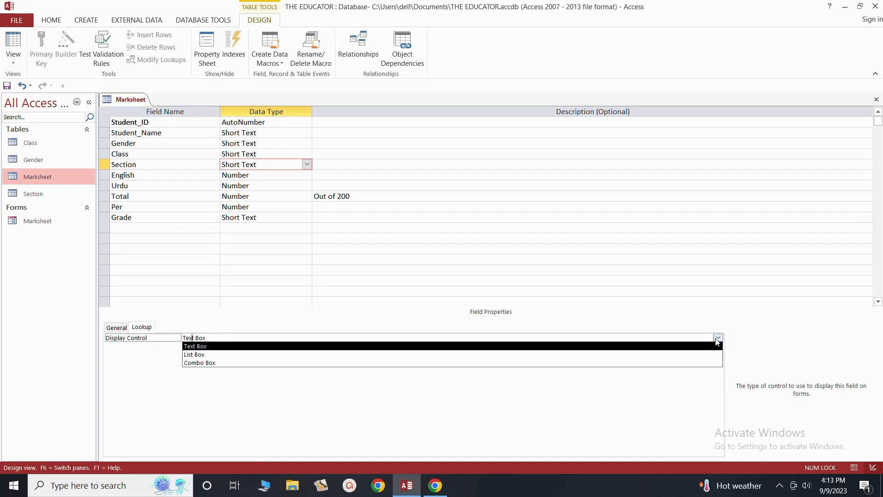
click(708, 364)
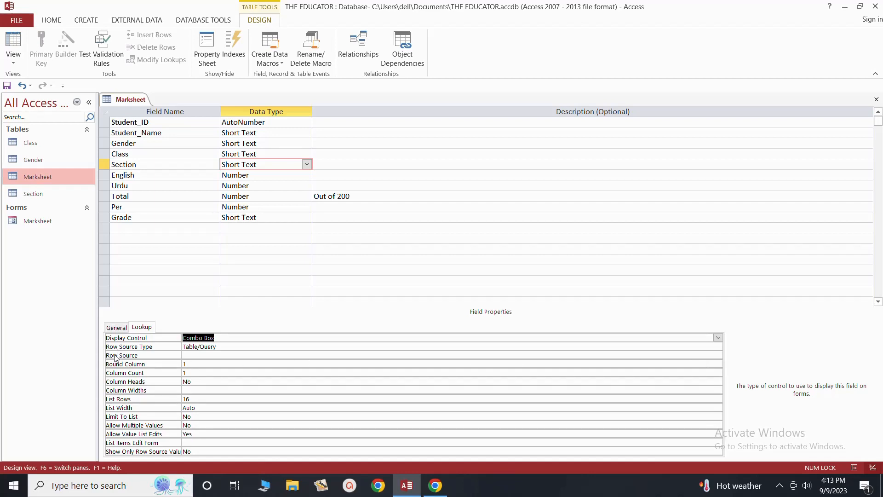
Step: Set the Section lookup's row source to the Section table, and close the Marksheet design with its changes saved
click(193, 355)
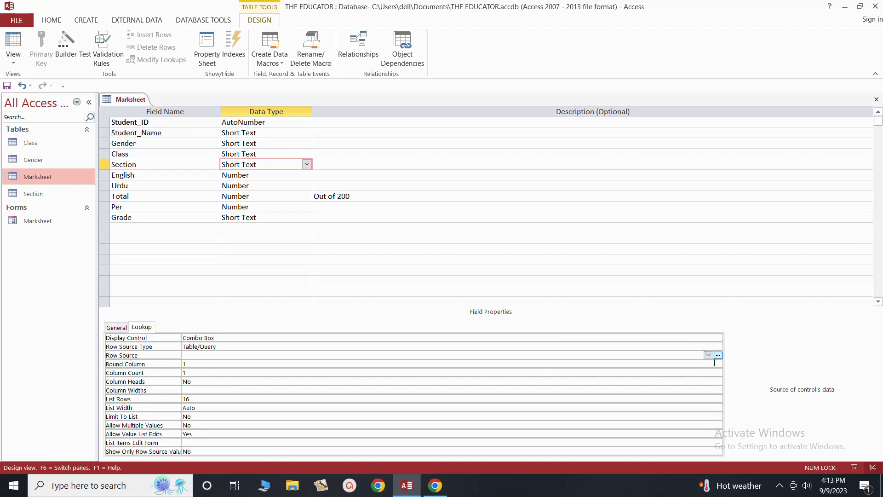
click(708, 355)
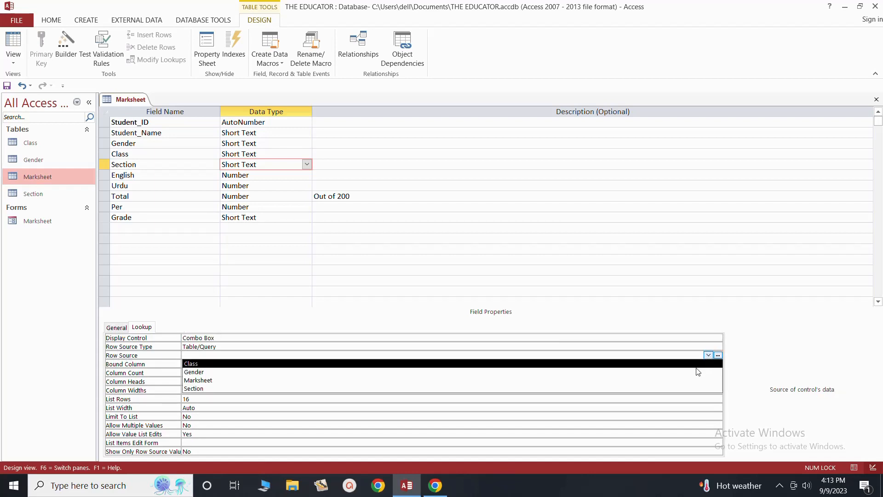
click(696, 390)
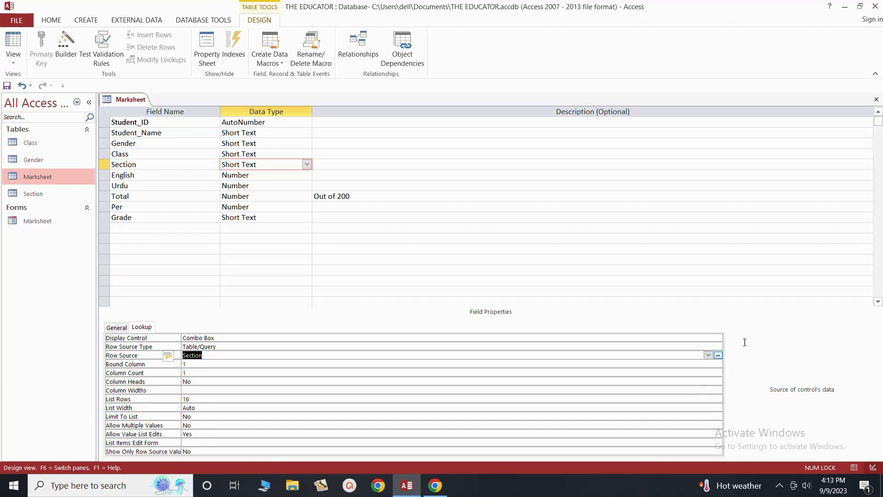
click(877, 100)
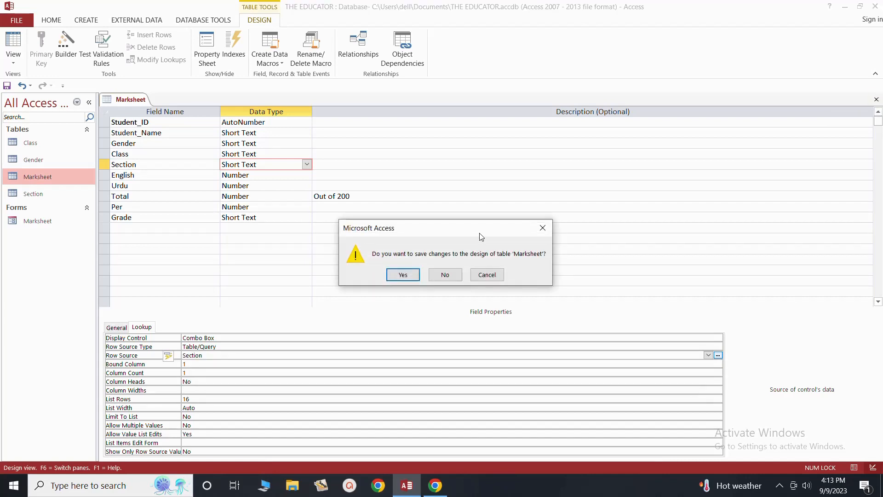
click(397, 277)
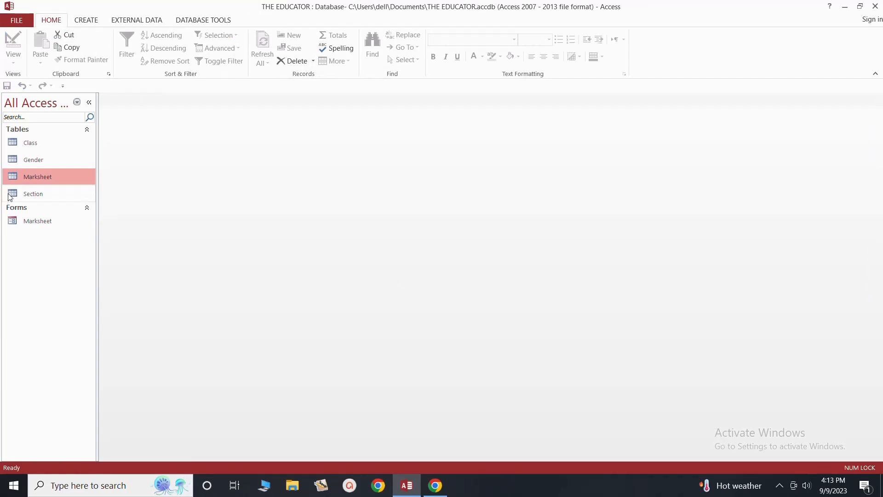
Step: Open the Marksheet table's datasheet and set Section to B for the record with Student_ID 1
right_click(29, 181)
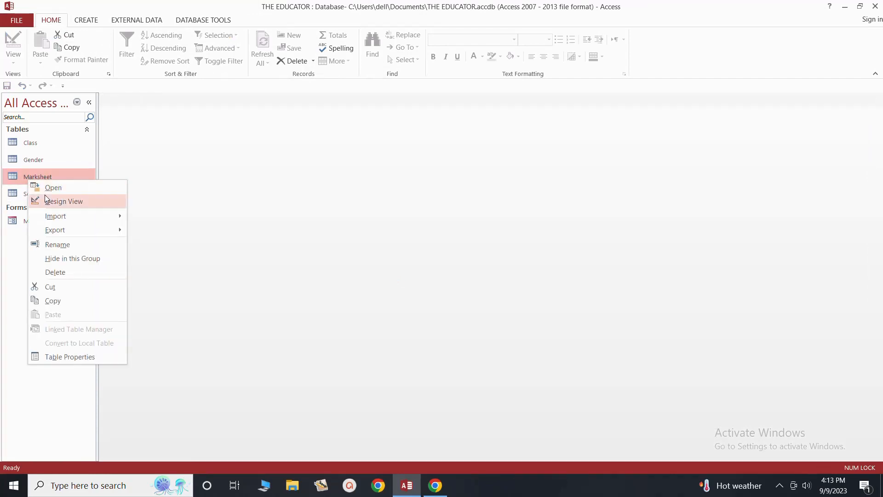
click(49, 188)
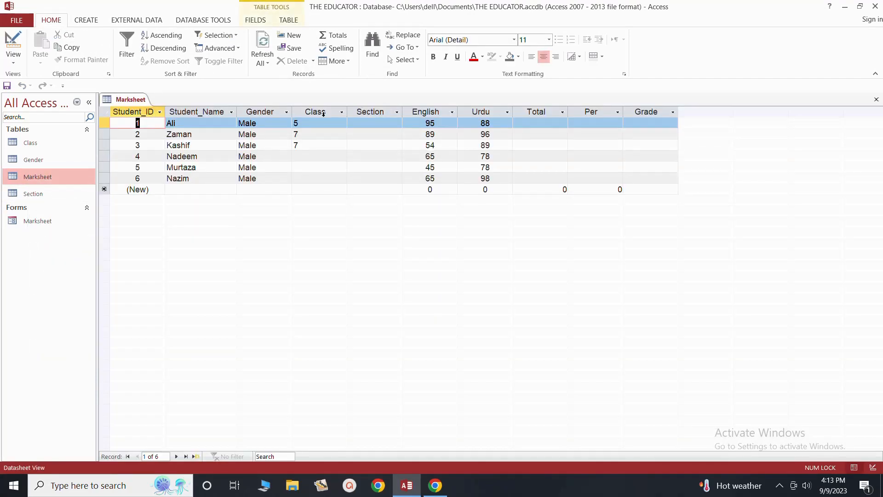
click(397, 113)
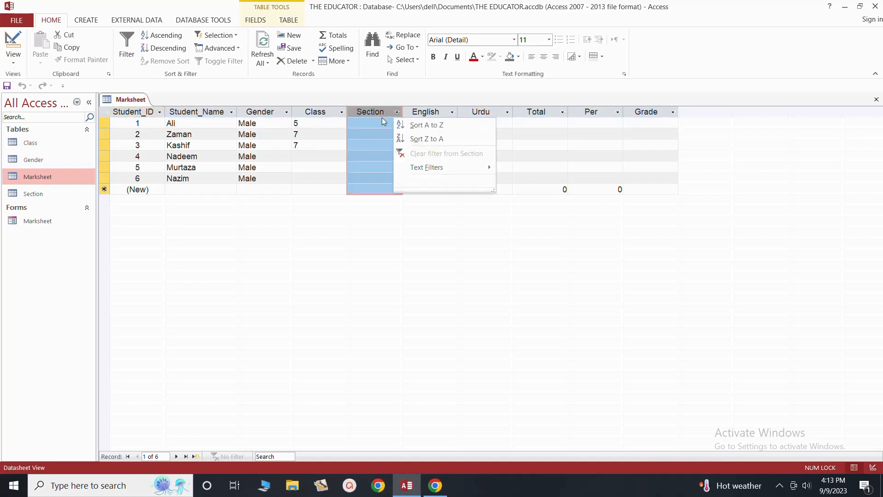
click(381, 119)
click(398, 114)
click(384, 127)
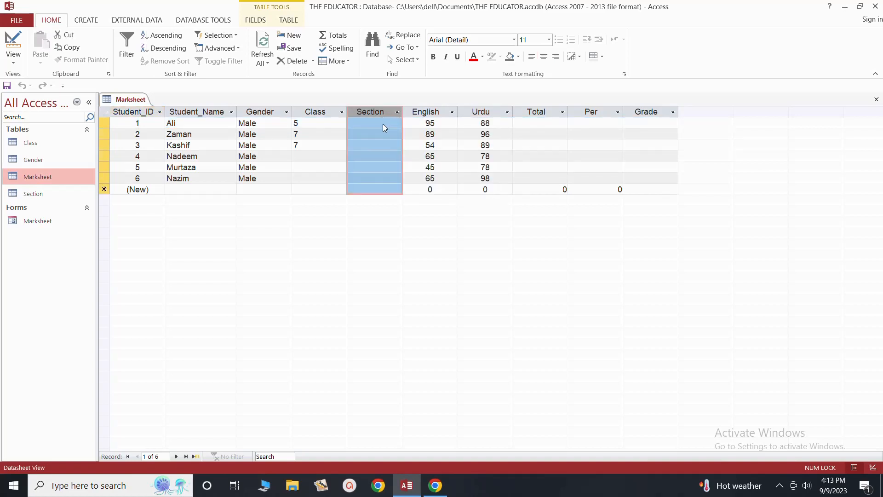
click(383, 123)
click(396, 123)
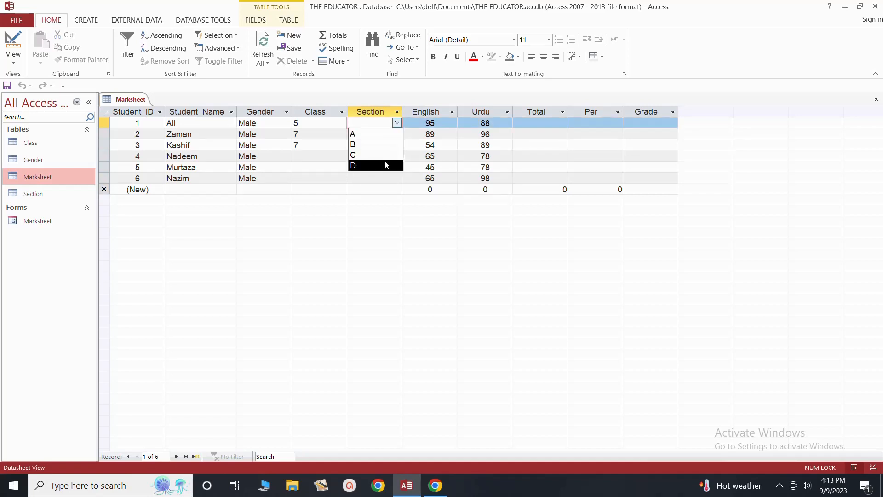
click(385, 145)
Step: Set Section to C and A for the records with Student_ID 2 and 3
click(393, 134)
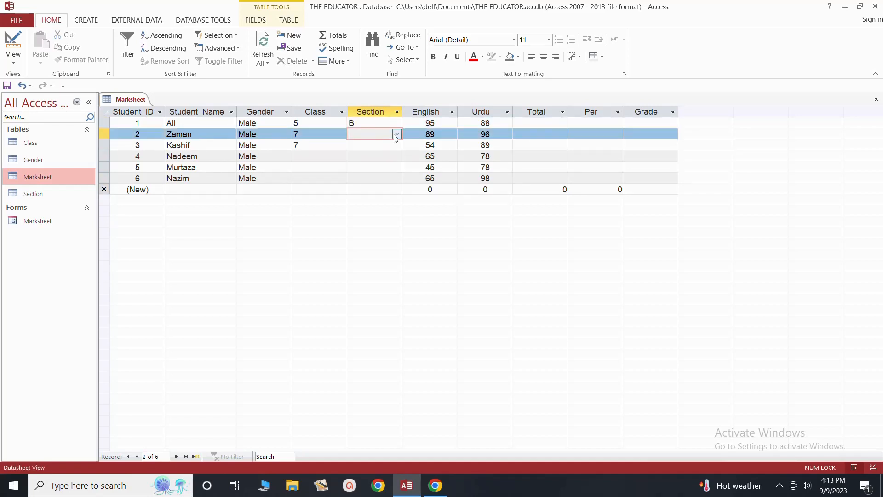
click(395, 134)
click(390, 165)
click(383, 146)
click(397, 145)
click(390, 159)
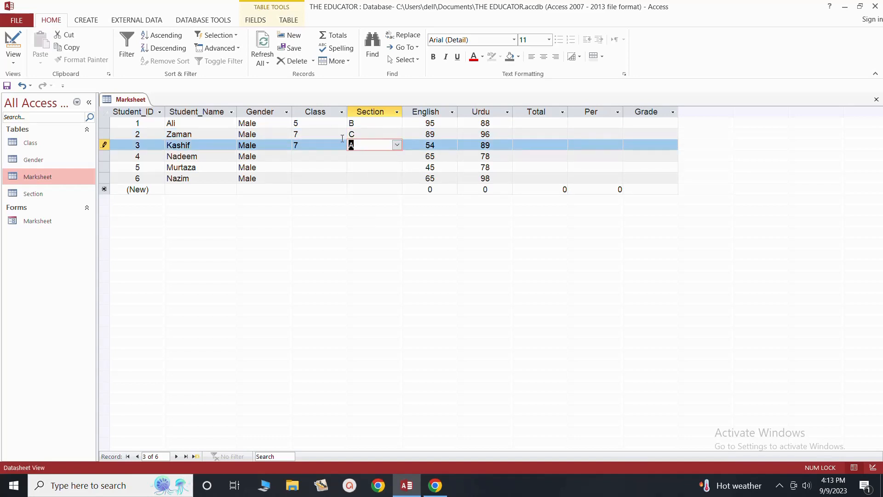
Step: Center-align the Class, Section and Gender columns of the Marksheet datasheet
click(316, 112)
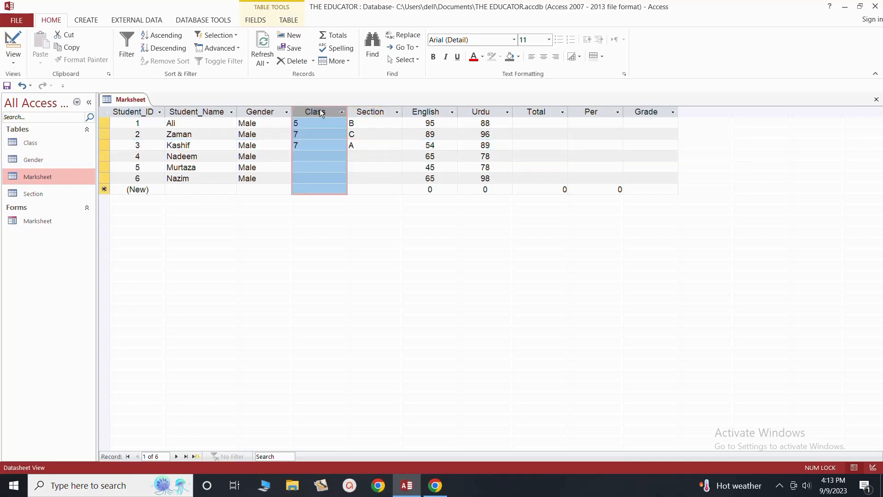
click(544, 56)
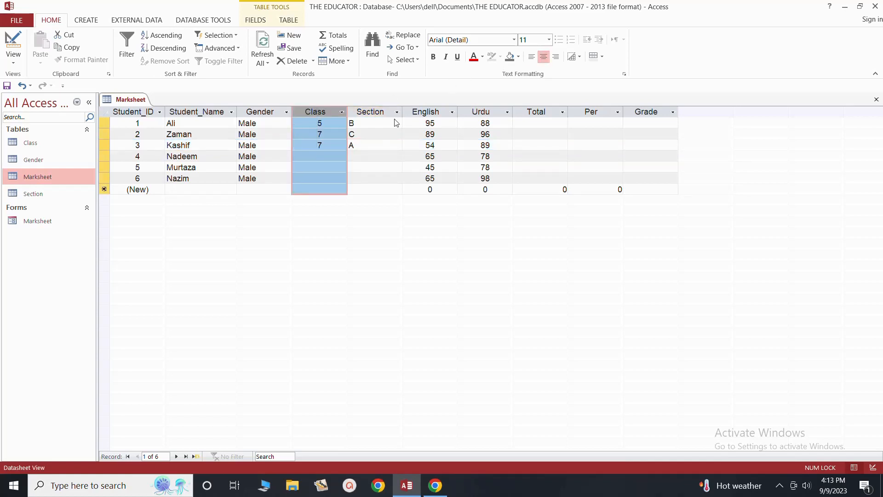
click(363, 112)
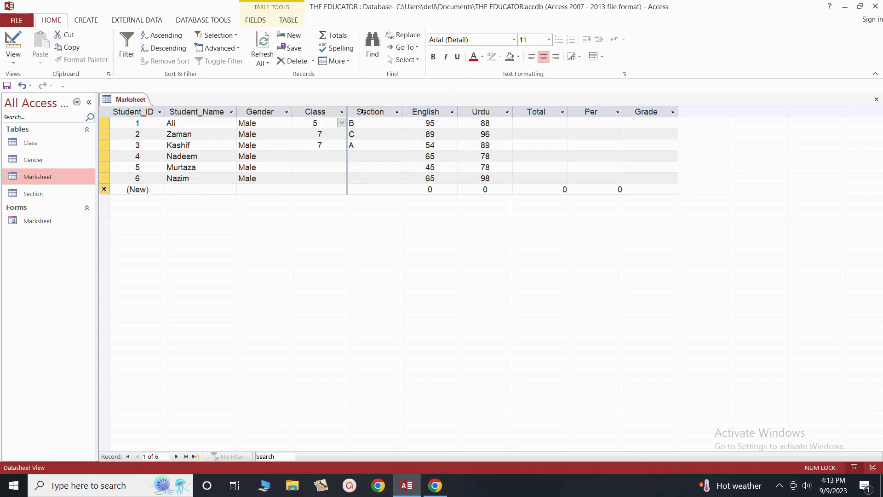
click(543, 57)
click(271, 111)
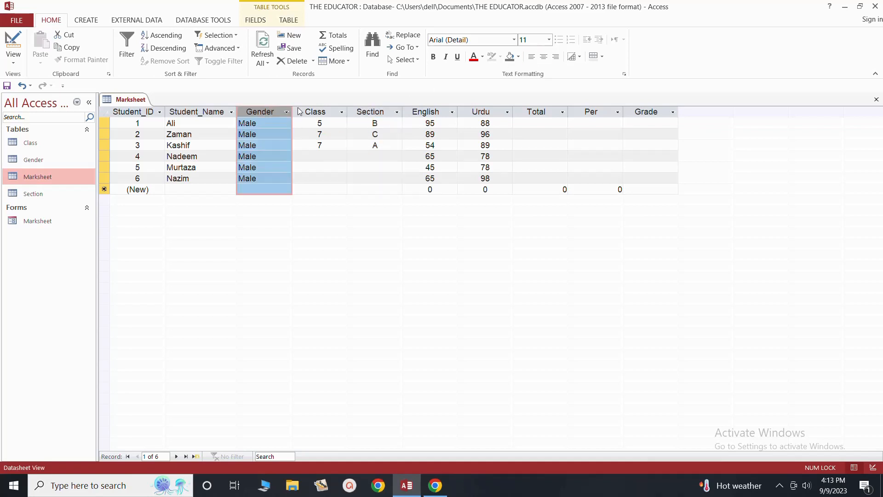
click(544, 57)
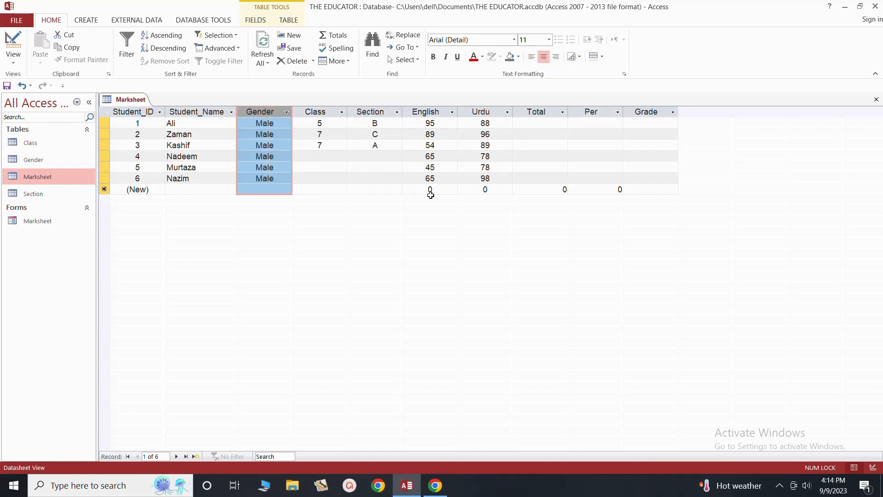
click(319, 188)
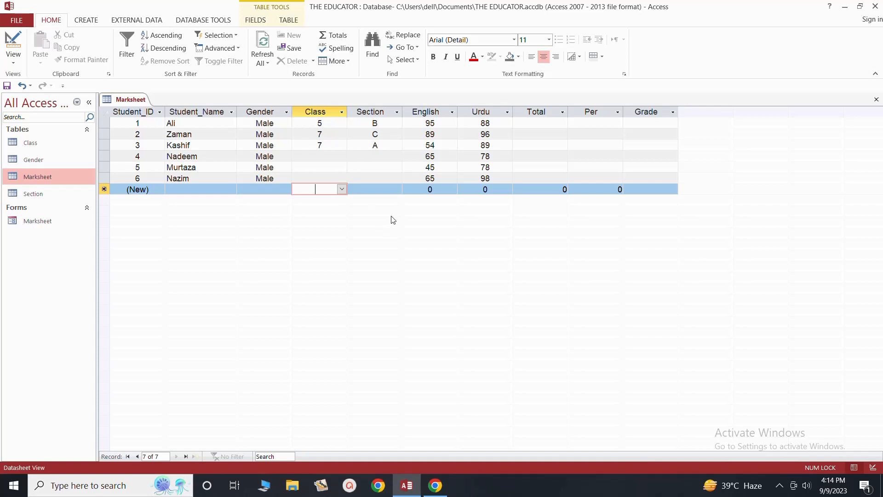
click(391, 168)
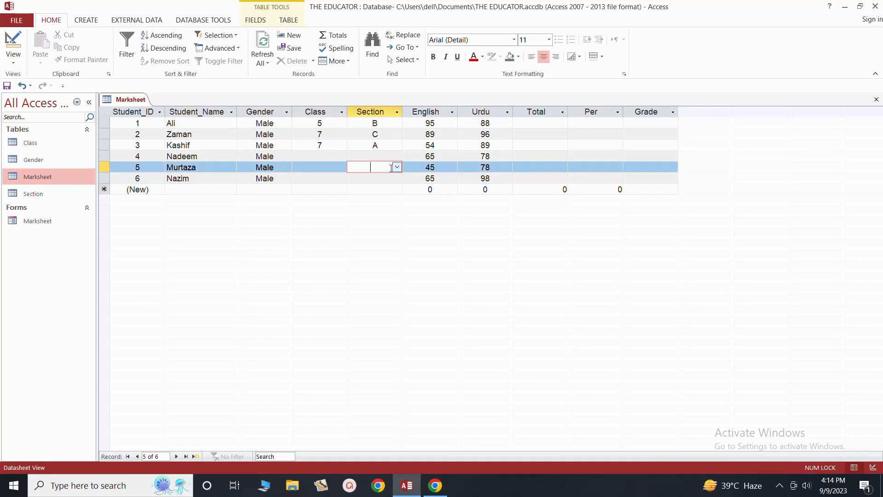